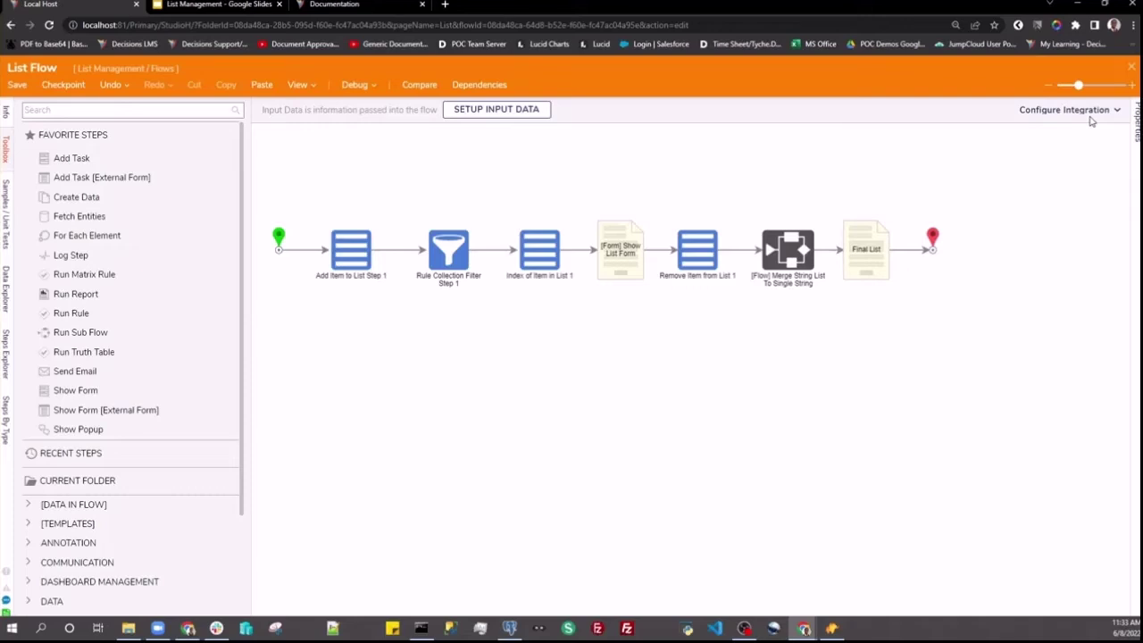
# Expand the Data category and its List subcategory in the toolbox and review the available list steps
pyautogui.scroll(-3, 71, 321)
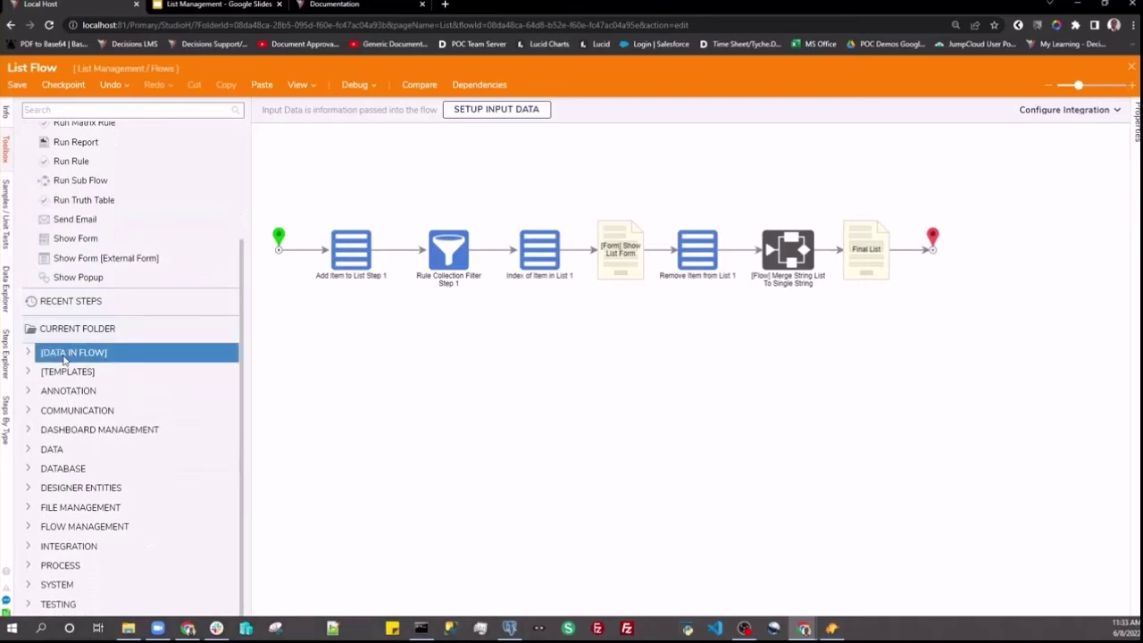
pyautogui.click(28, 450)
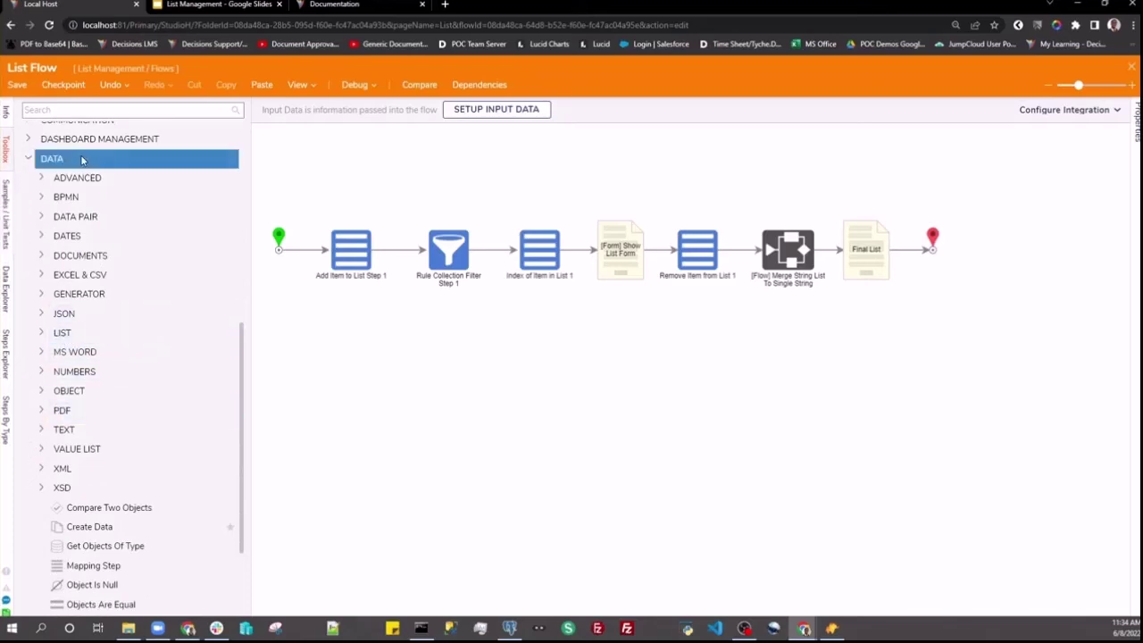
pyautogui.click(42, 335)
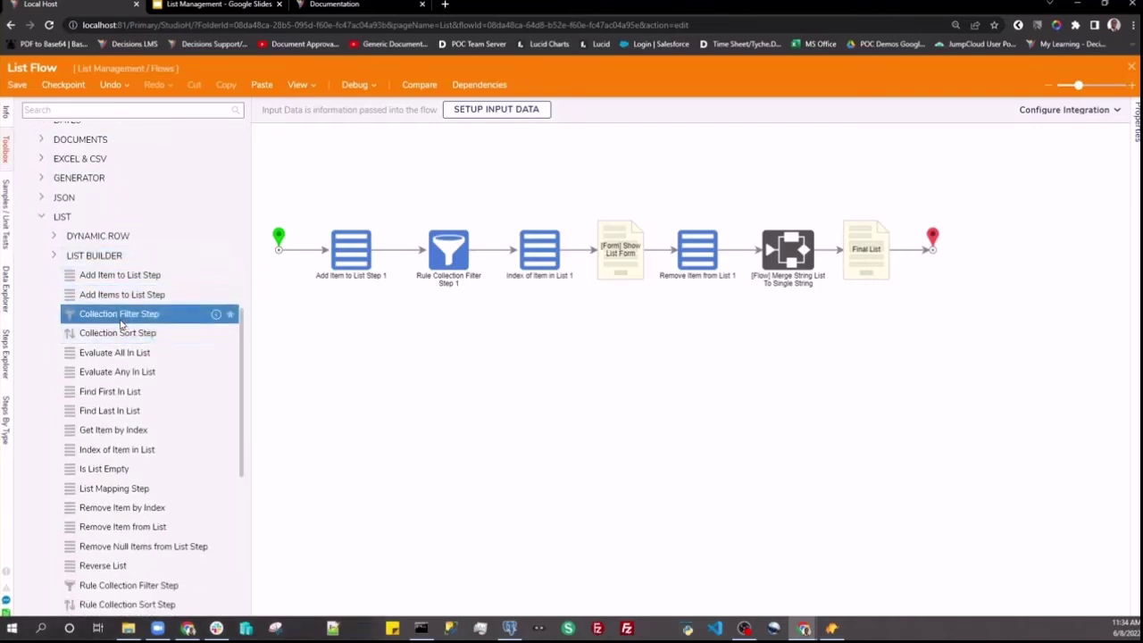
pyautogui.scroll(-3, 161, 393)
pyautogui.scroll(1, 163, 395)
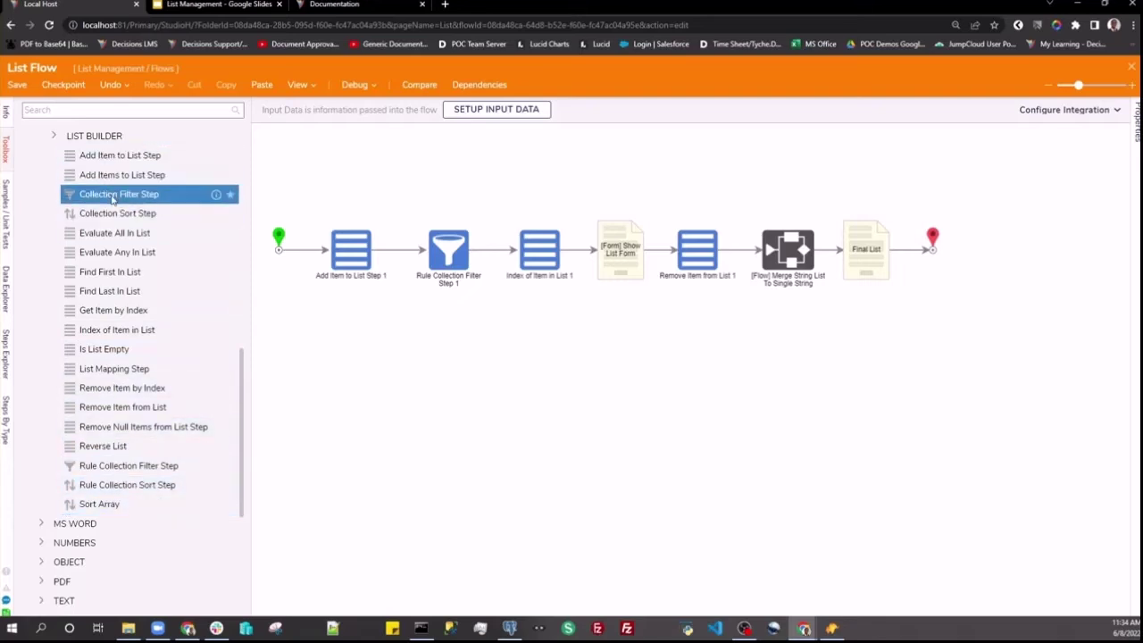
pyautogui.click(90, 329)
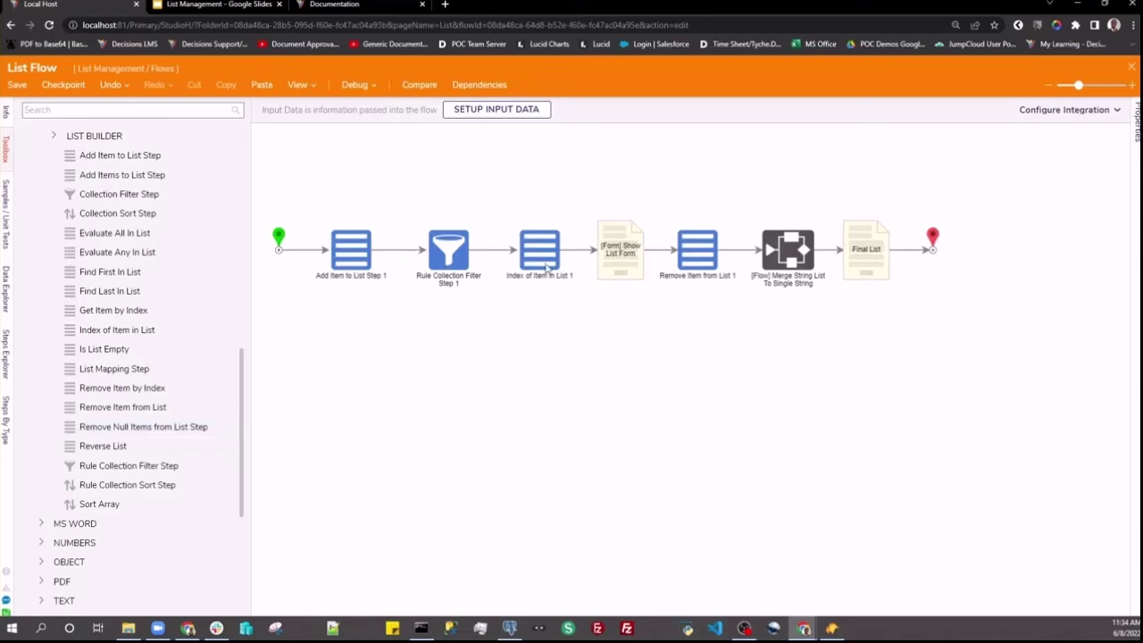
# Examine the Add Item to List step's position options, list type, new item, original list and output
pyautogui.click(347, 255)
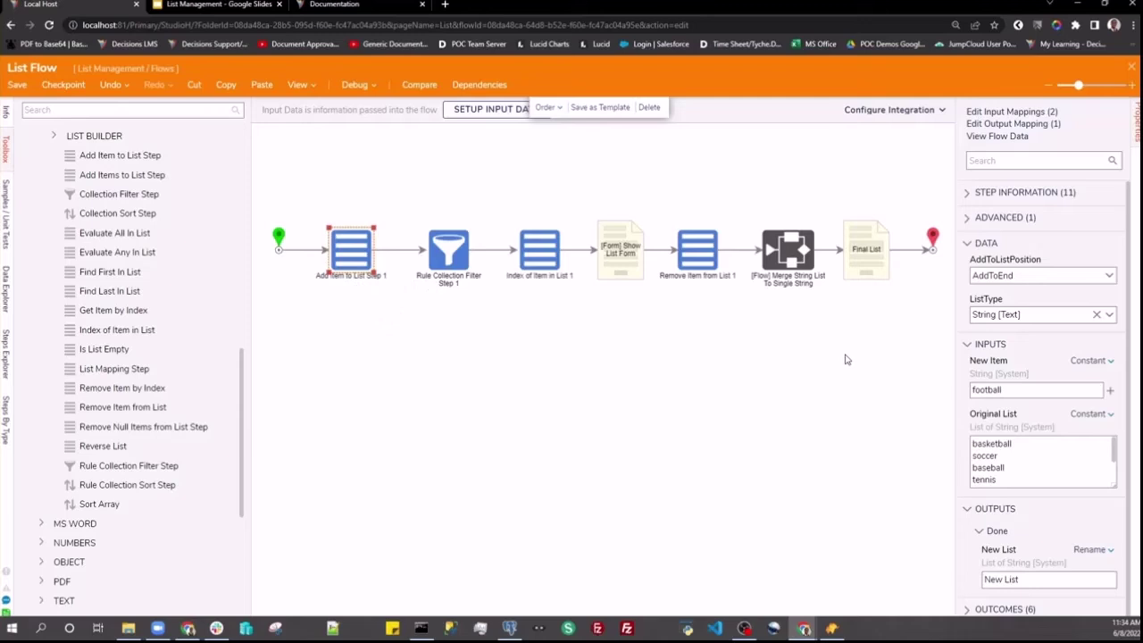
pyautogui.click(1110, 276)
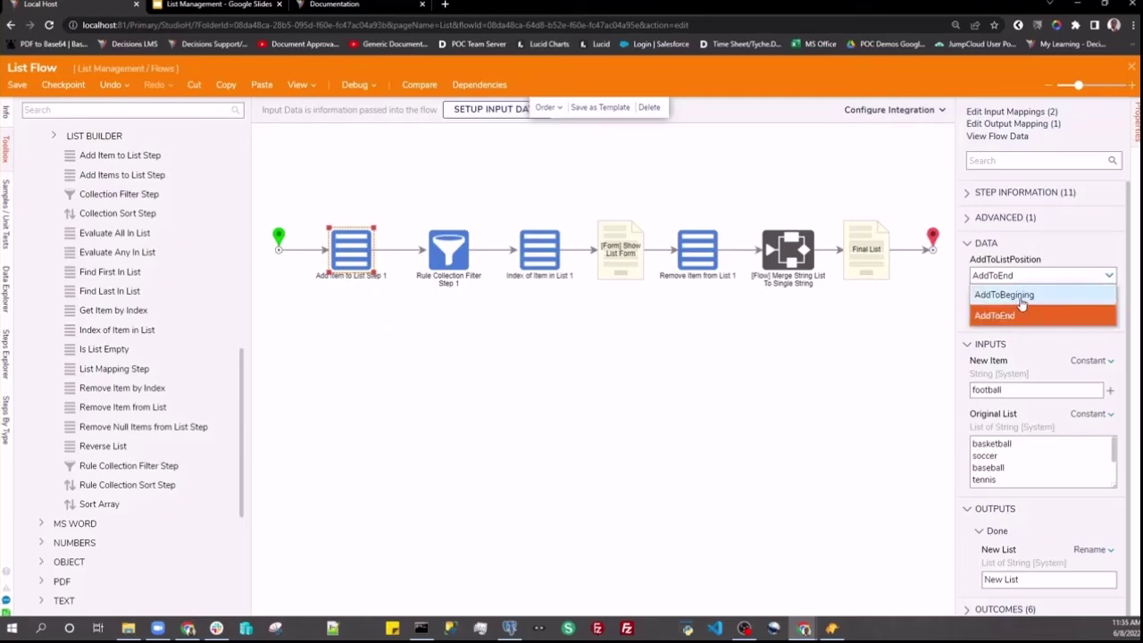
pyautogui.click(1087, 251)
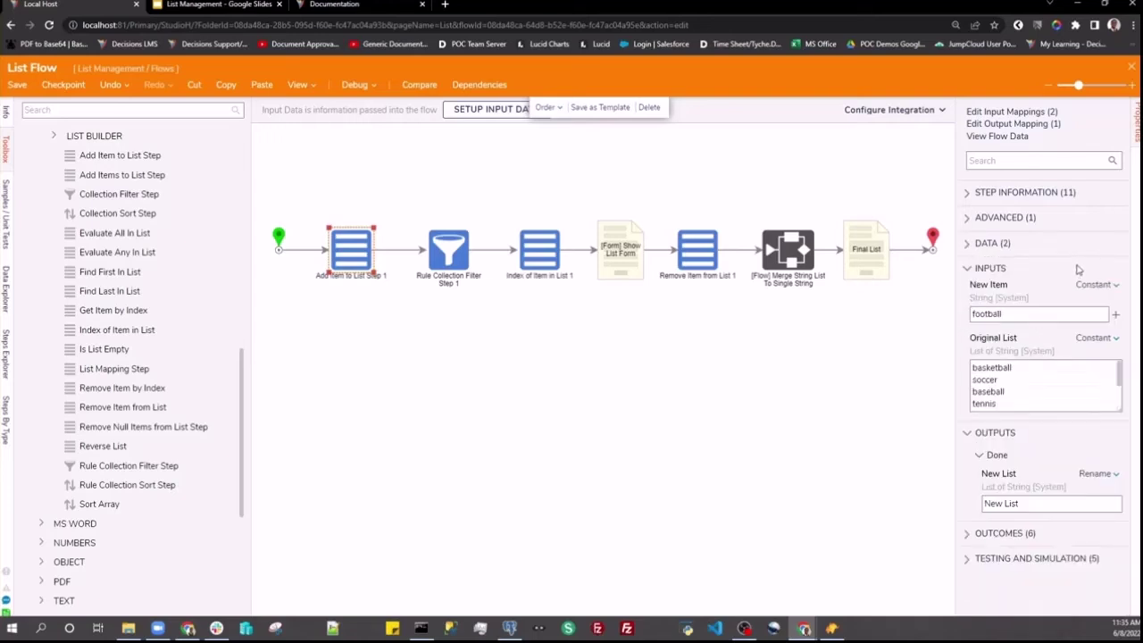
pyautogui.click(975, 248)
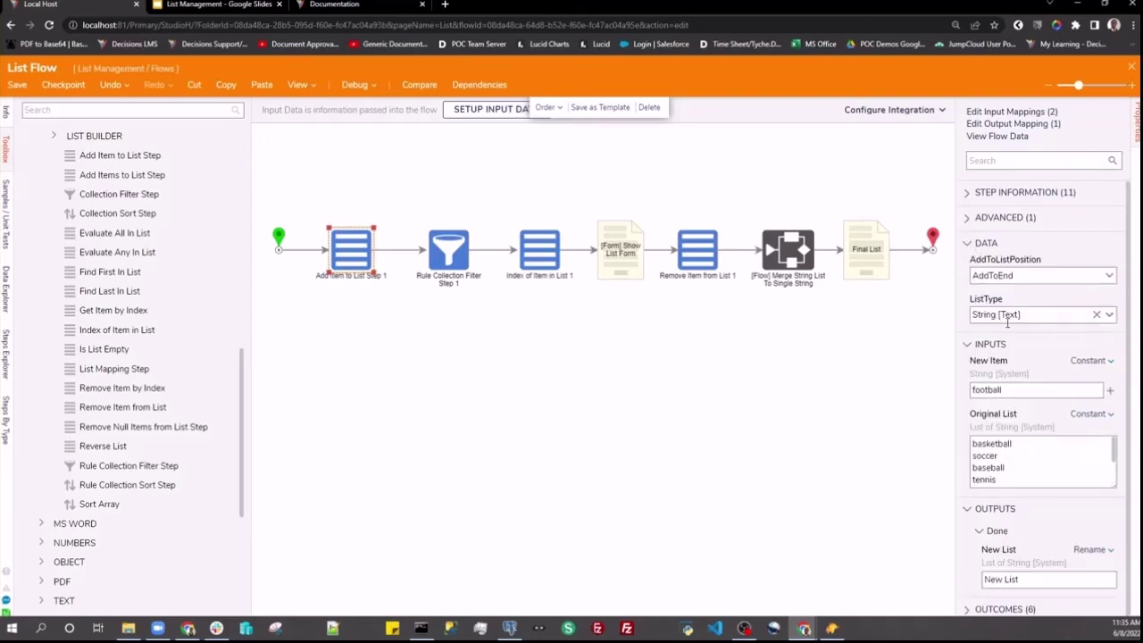
pyautogui.scroll(-1, 1028, 382)
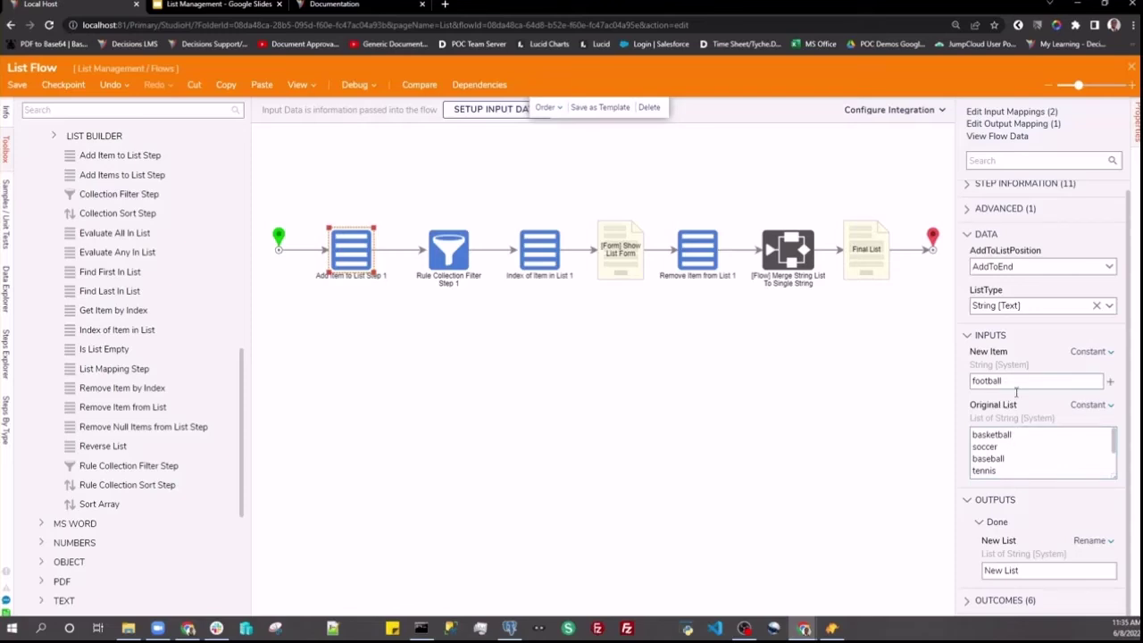
pyautogui.scroll(-1, 1011, 447)
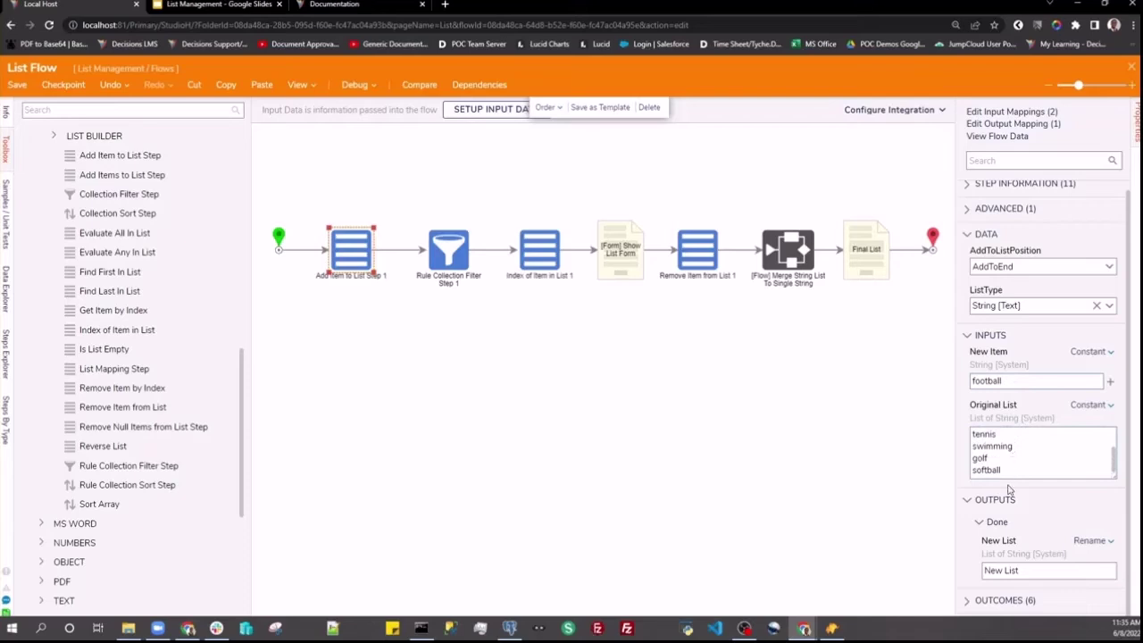
pyautogui.scroll(2, 1009, 457)
pyautogui.scroll(-2, 1014, 445)
pyautogui.scroll(3, 1021, 470)
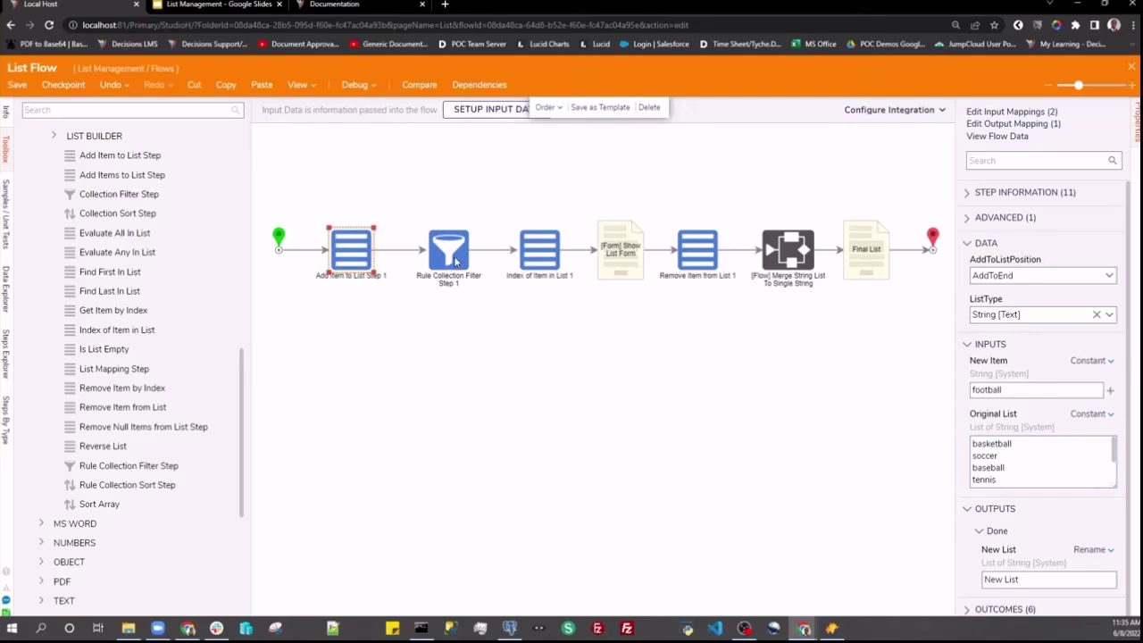
# Open the Rule Collection Filter step's rule, inspect its comparison operators and match value, and close the rule
pyautogui.click(450, 255)
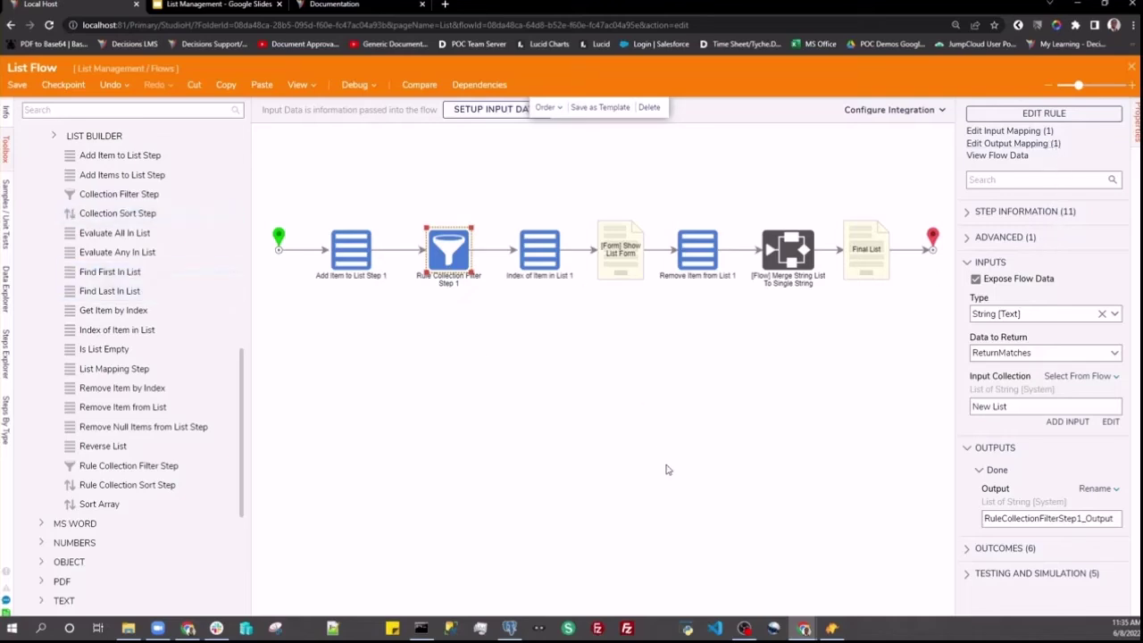
pyautogui.click(1063, 116)
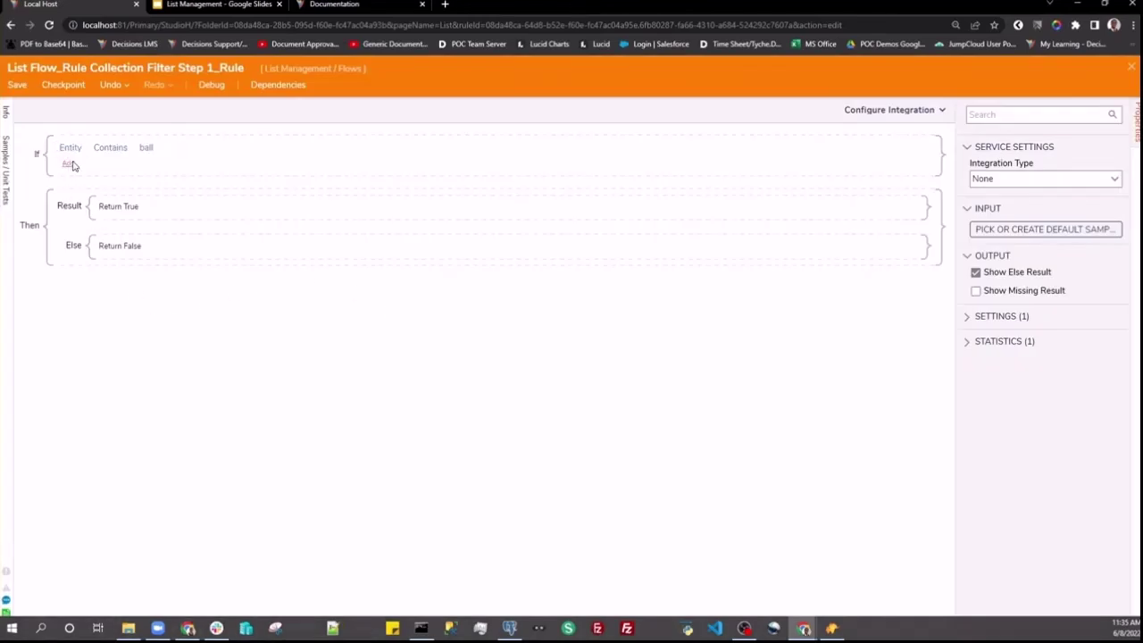
pyautogui.click(130, 149)
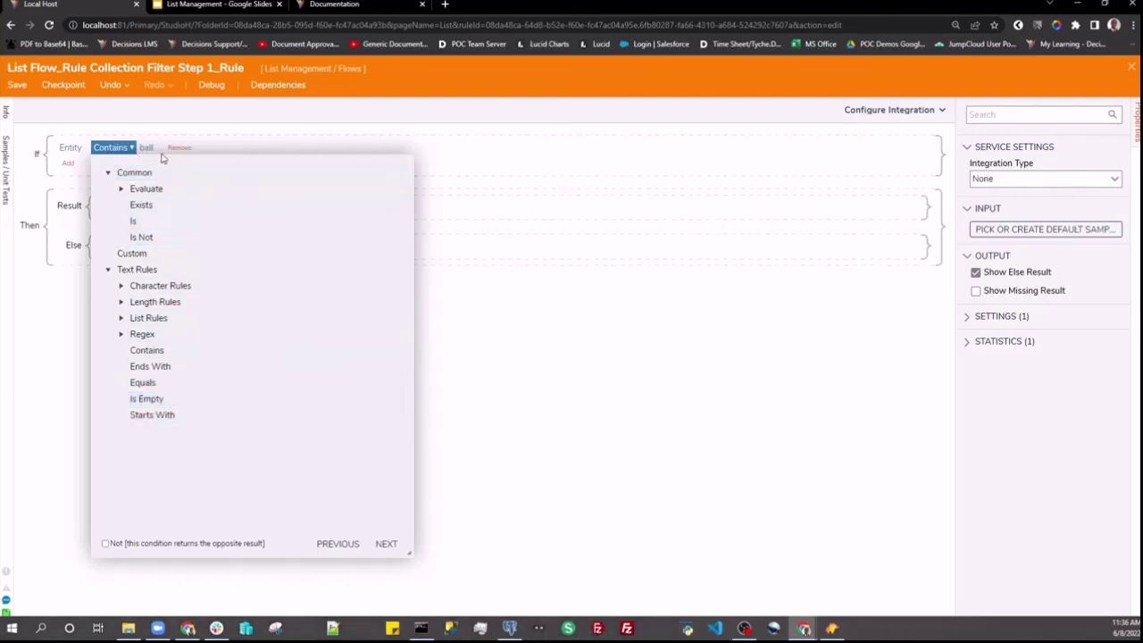
pyautogui.click(61, 308)
pyautogui.click(154, 150)
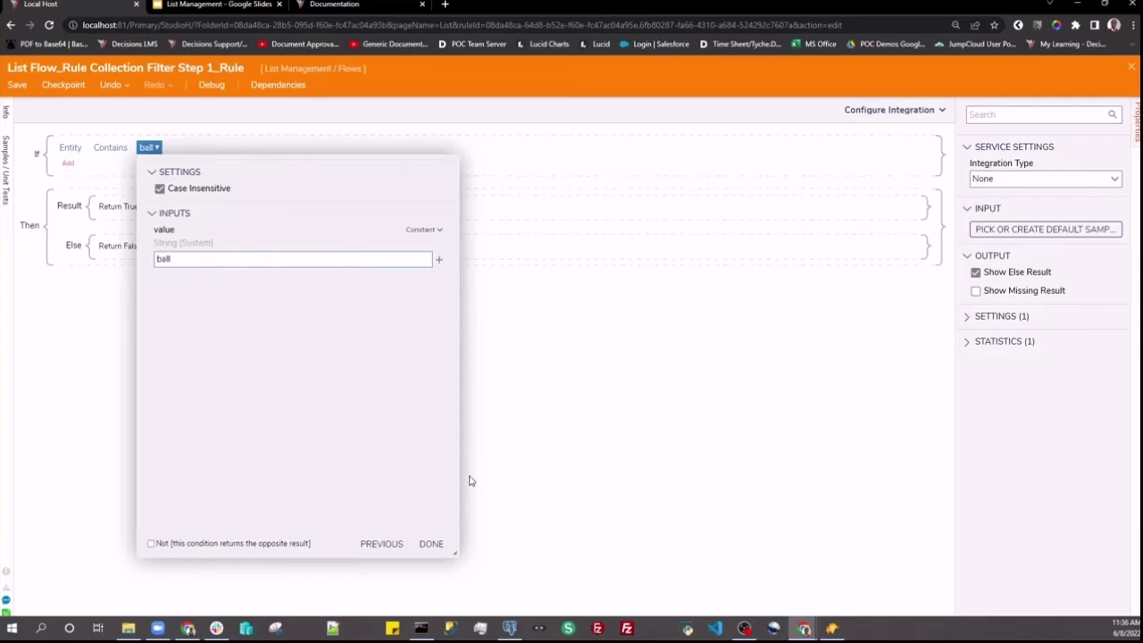
pyautogui.click(436, 543)
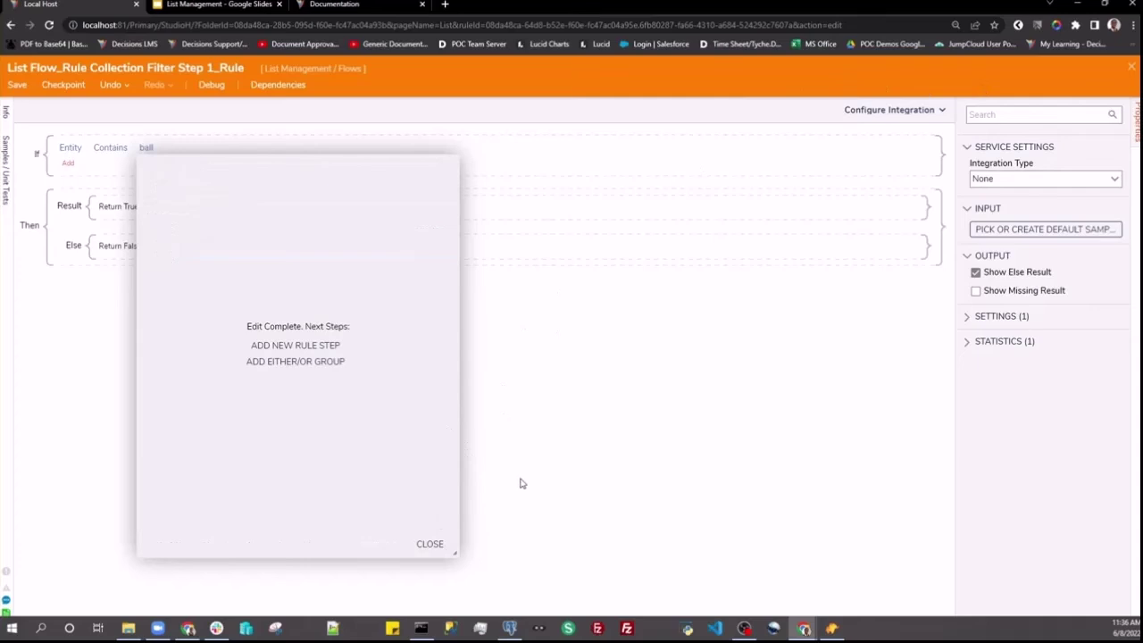
pyautogui.click(430, 544)
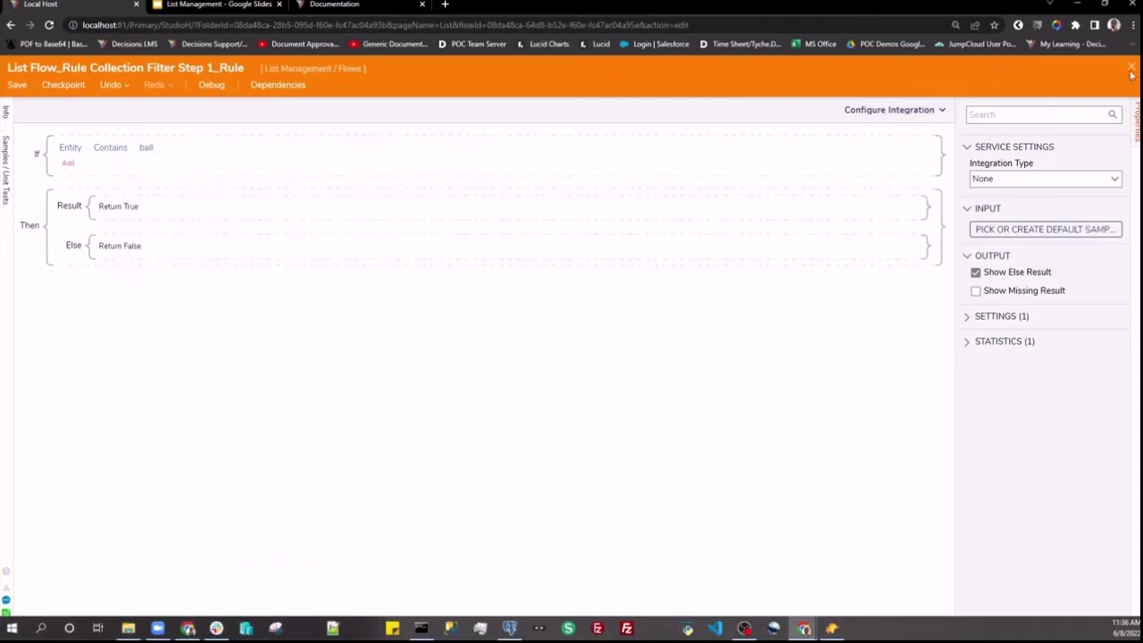
pyautogui.click(1131, 68)
# Examine the Index of Item in List step's inputs and output, checking them against the Add Item step's original list
pyautogui.click(537, 256)
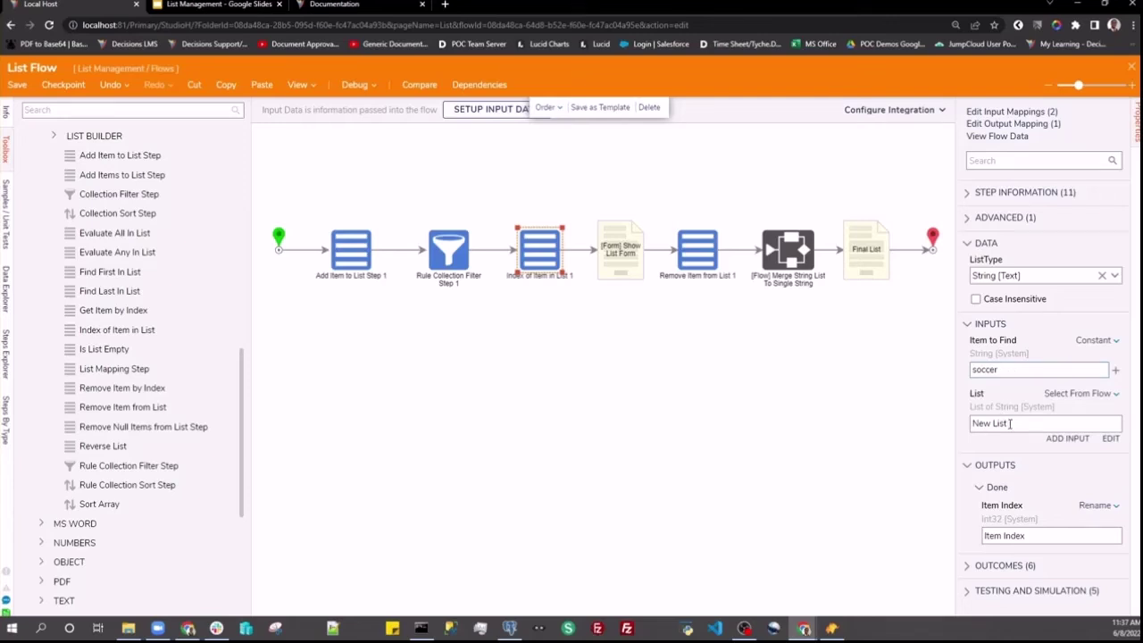
pyautogui.click(364, 259)
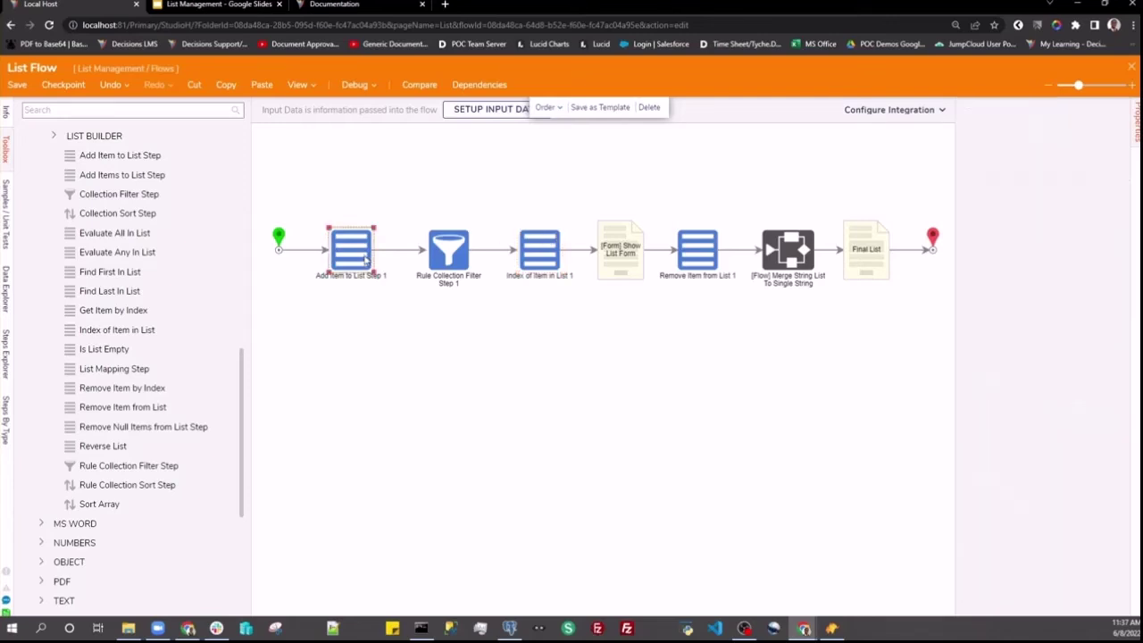
pyautogui.scroll(-2, 1008, 464)
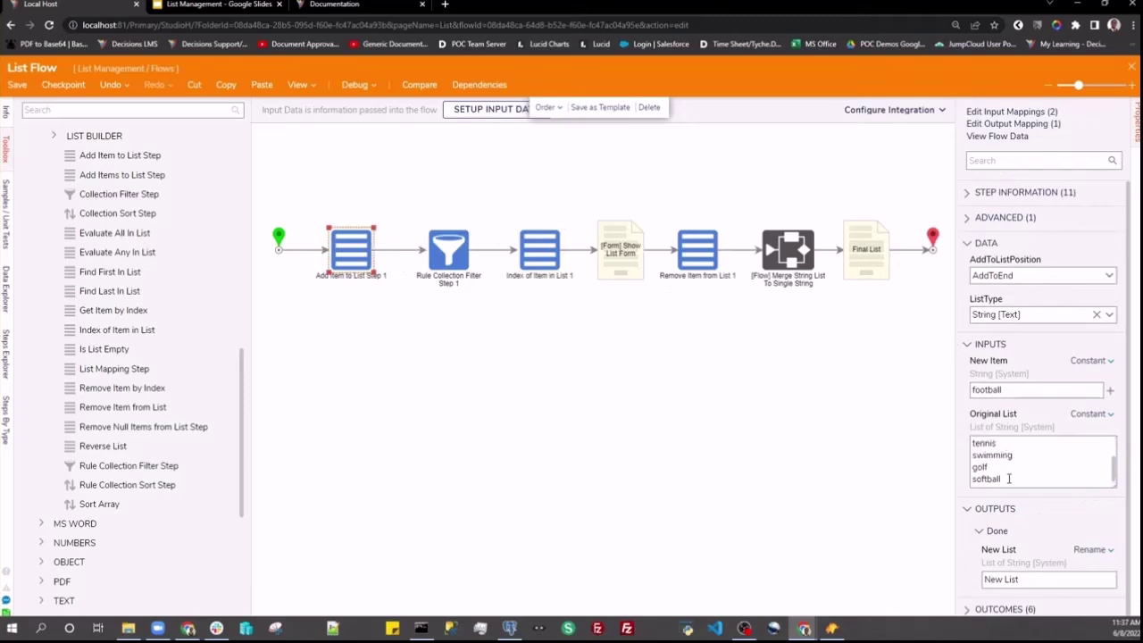
pyautogui.scroll(-1, 1026, 532)
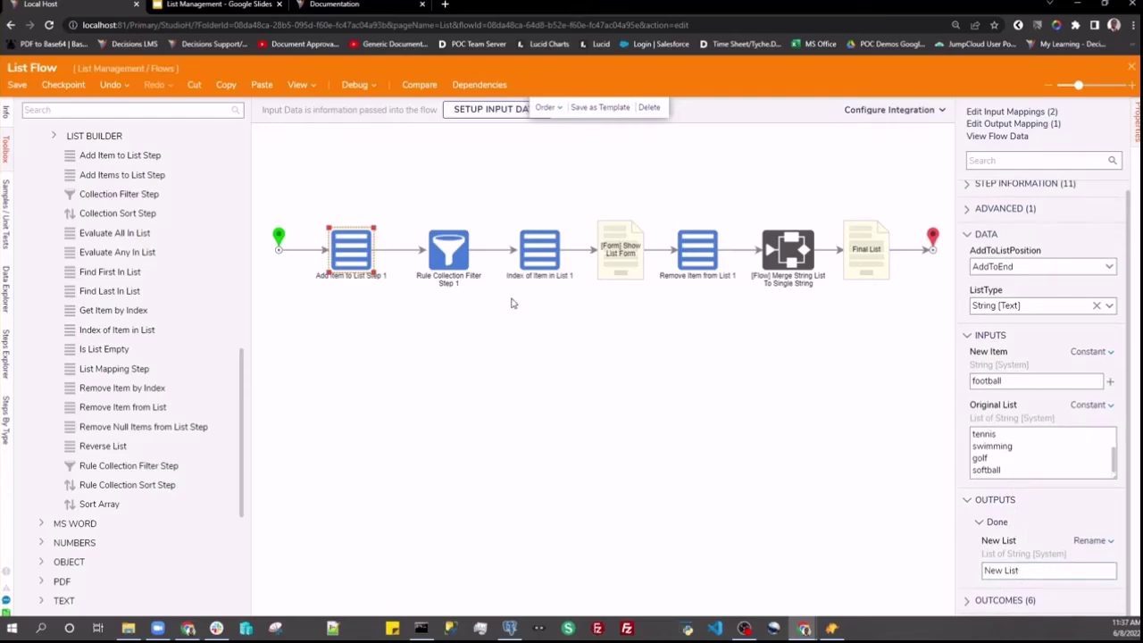
pyautogui.click(538, 255)
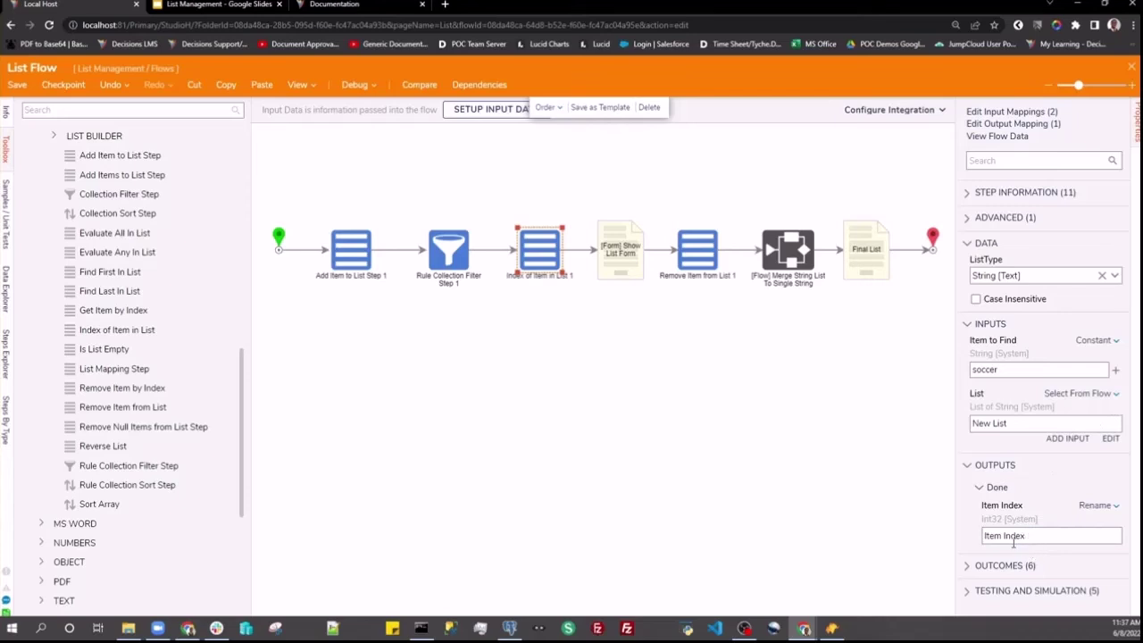
# Inspect the Show List Form step's settings, view its form layout in the form designer, and return to the flow
pyautogui.click(619, 254)
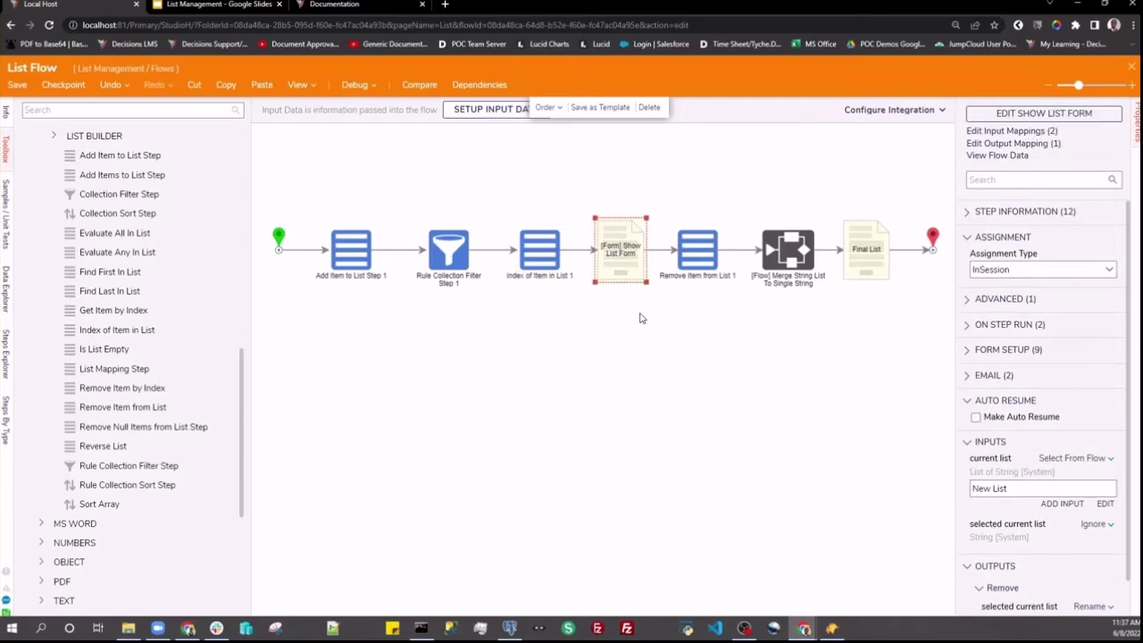
pyautogui.click(1009, 113)
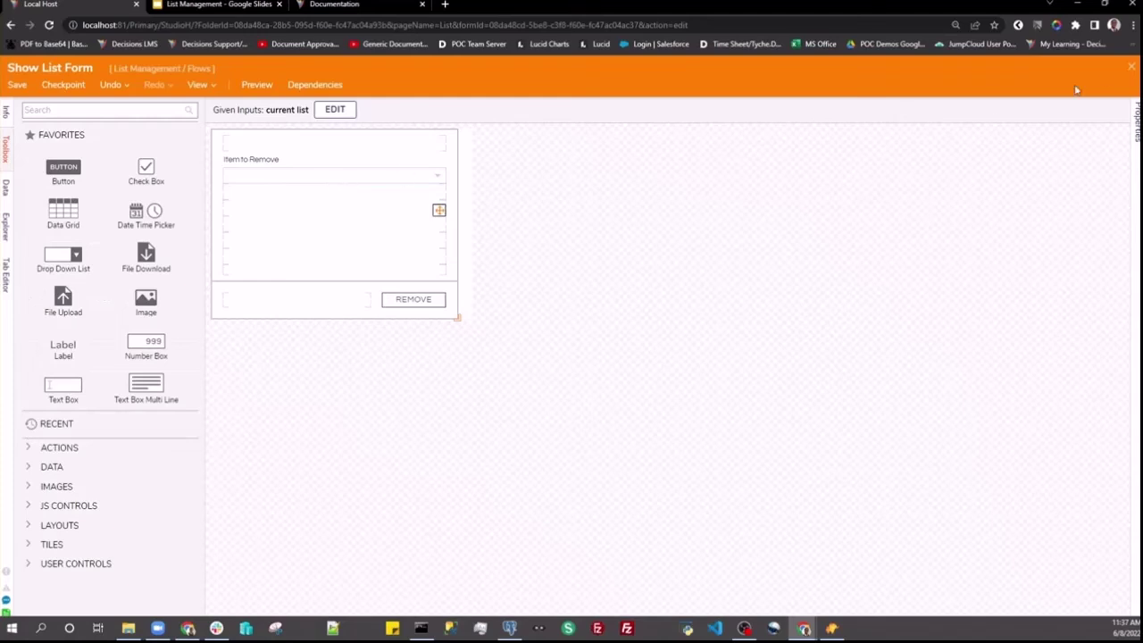
pyautogui.click(1131, 69)
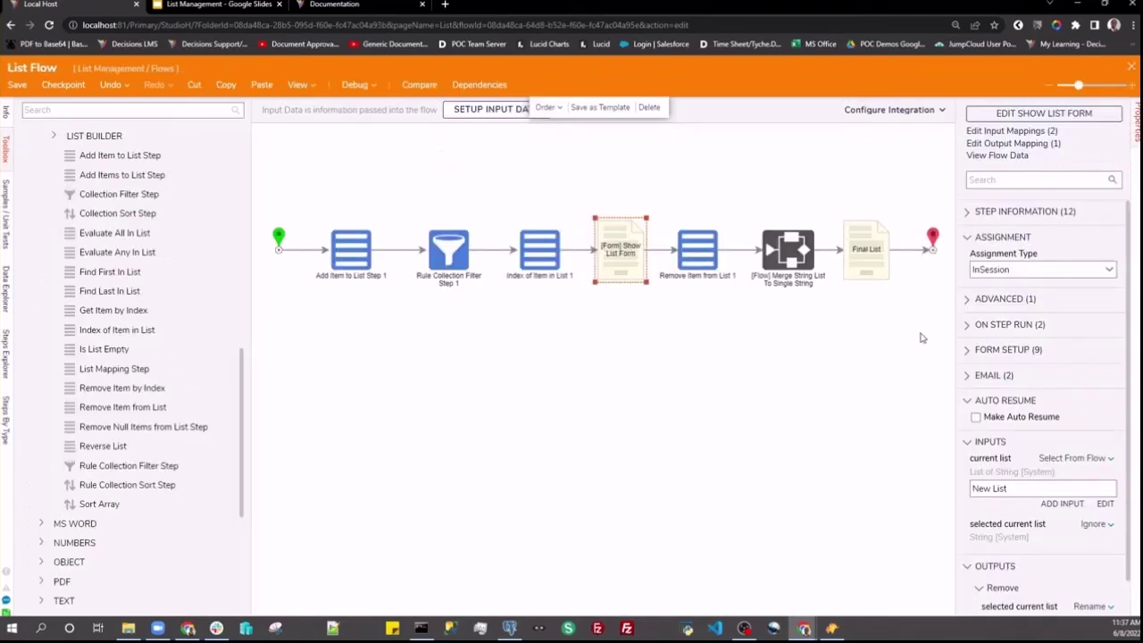
# Compare the input and output mappings of the Remove Item from List and Merge String List To Single String steps
pyautogui.click(699, 259)
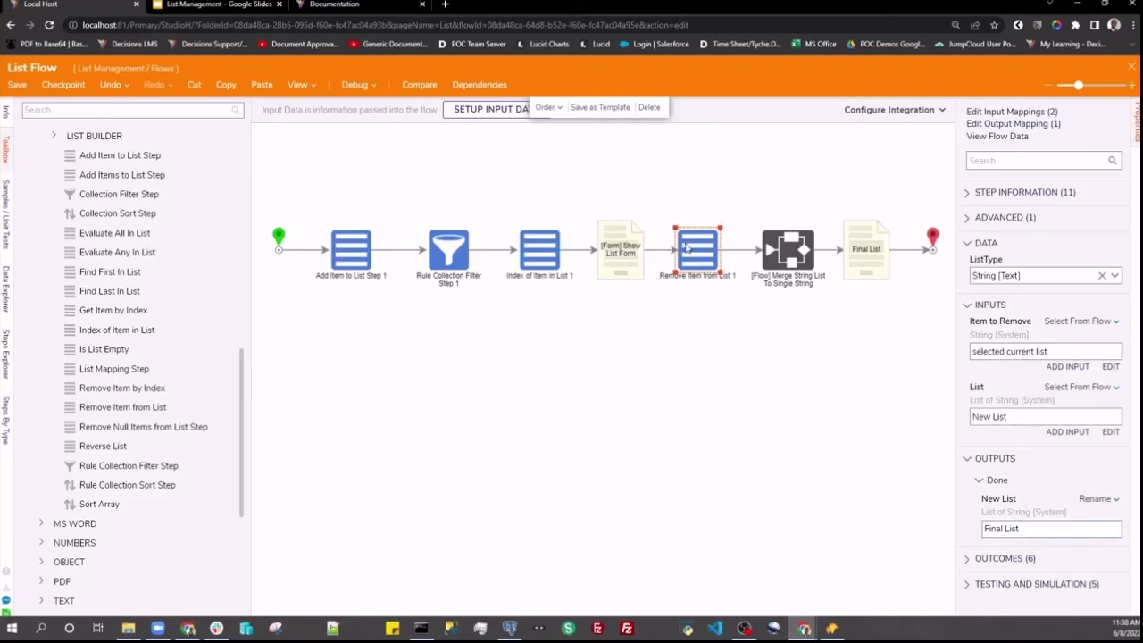
pyautogui.click(791, 259)
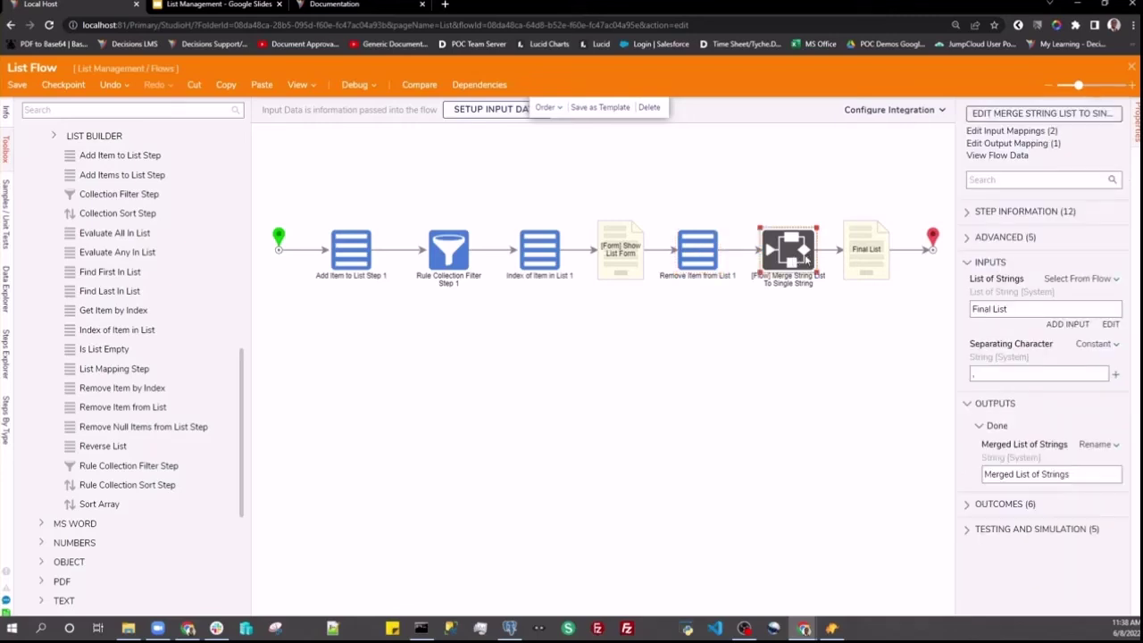
pyautogui.click(684, 254)
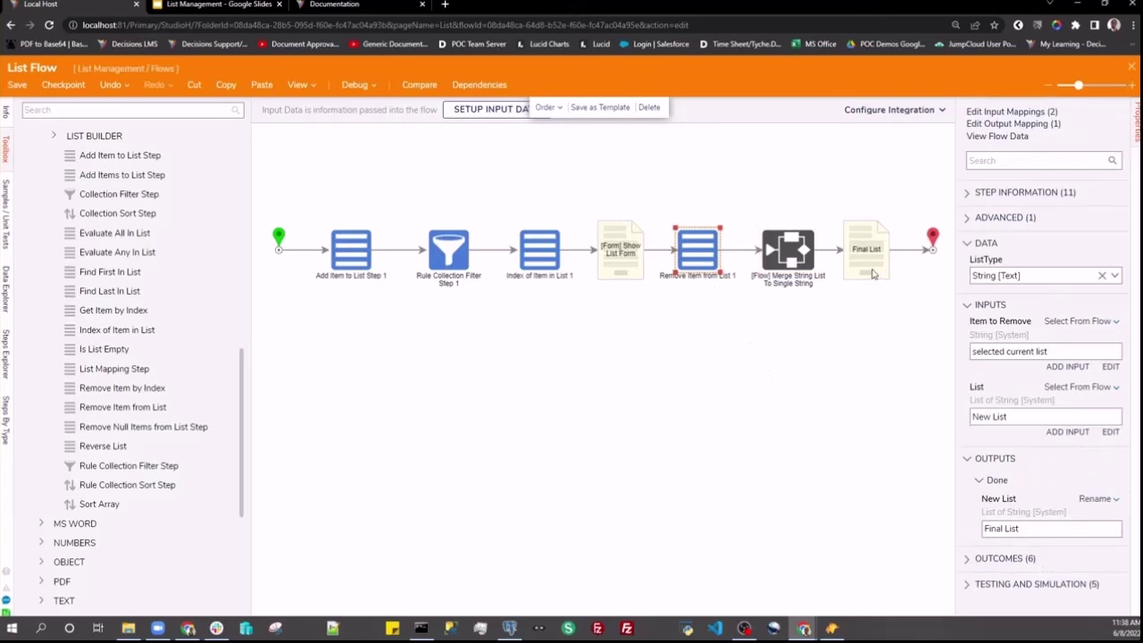
pyautogui.click(801, 260)
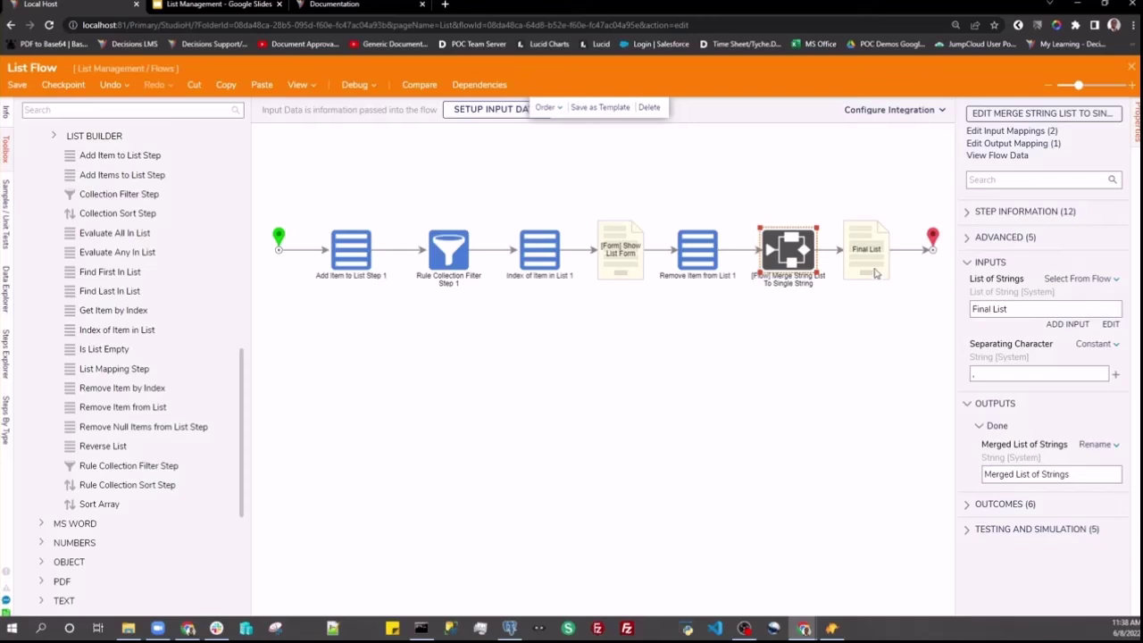
# Inspect the Final List form step's input mappings, view its form layout, and return to the flow
pyautogui.click(857, 268)
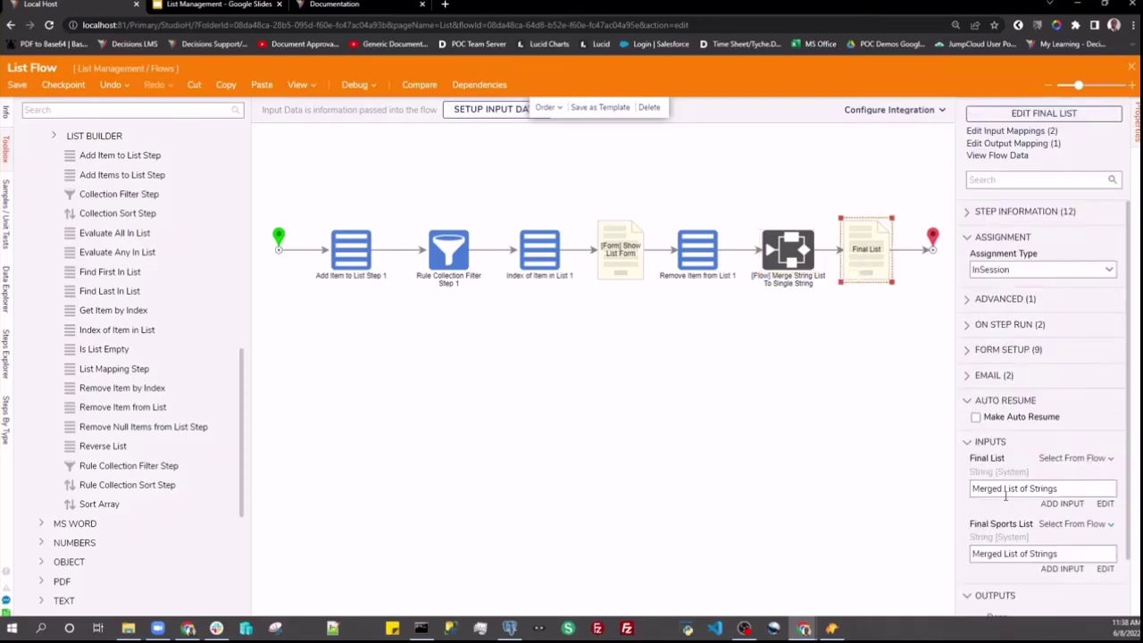
pyautogui.click(1038, 116)
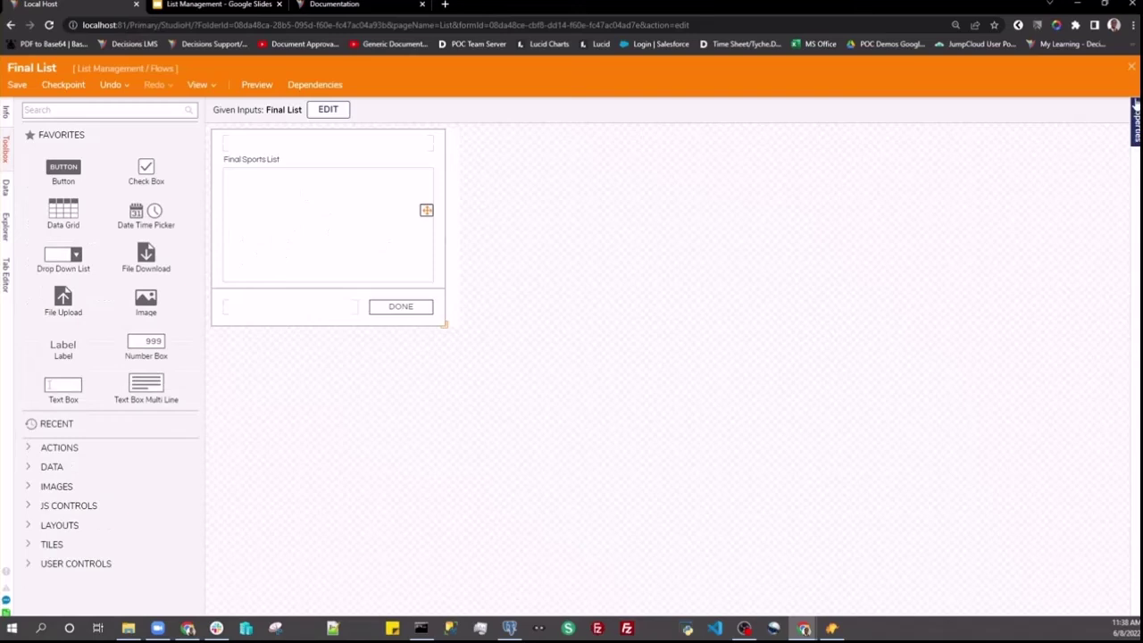
pyautogui.click(1131, 67)
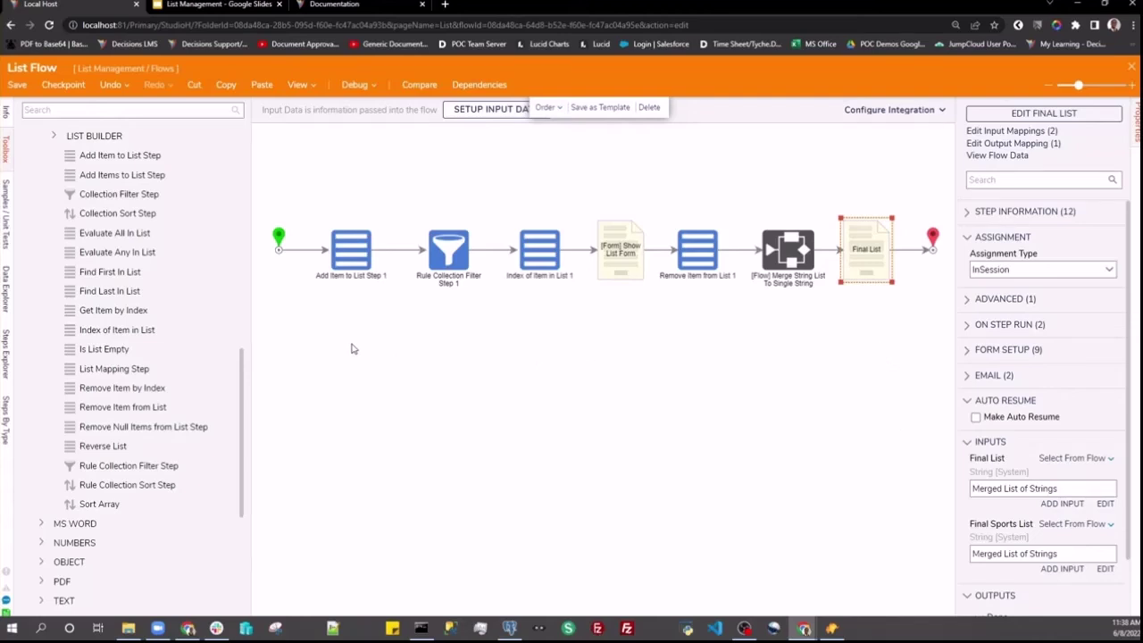
# Start a debugging session for List Flow and run it up to the Show List Form
pyautogui.click(357, 92)
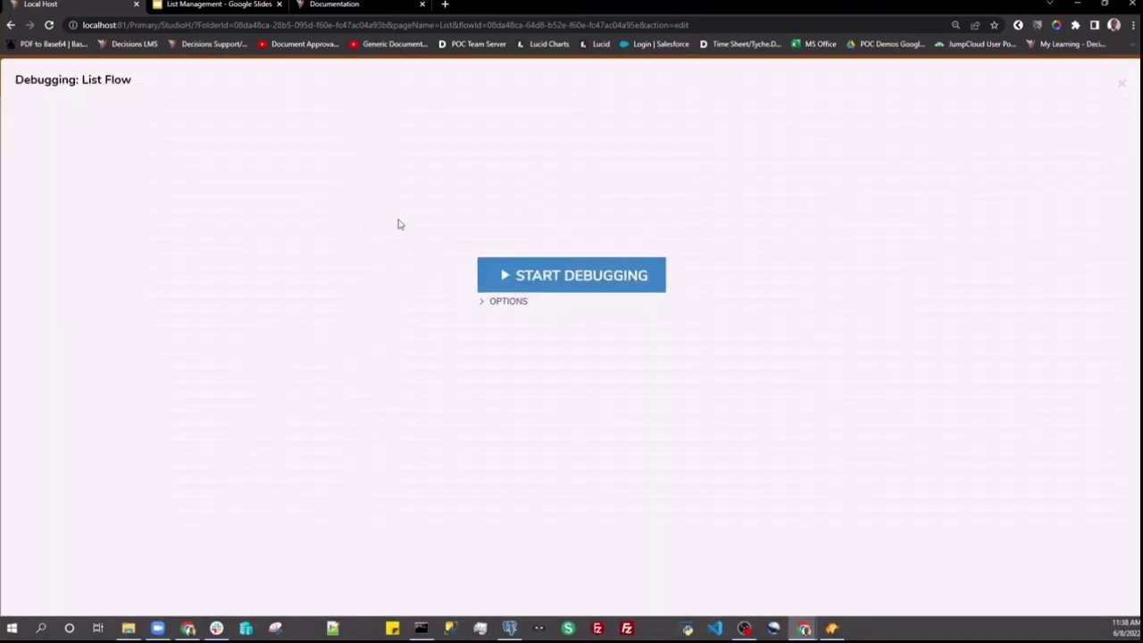
pyautogui.click(566, 276)
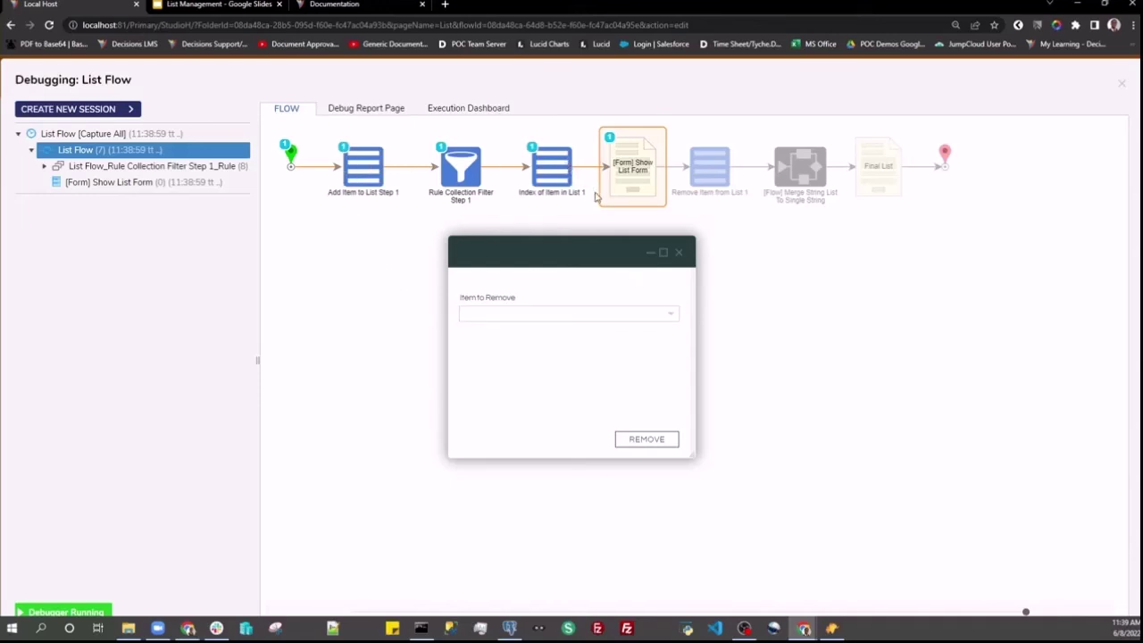
# Choose golf as the item to remove, submit the form, and complete the Final Sports List form to finish the debug run
pyautogui.click(669, 317)
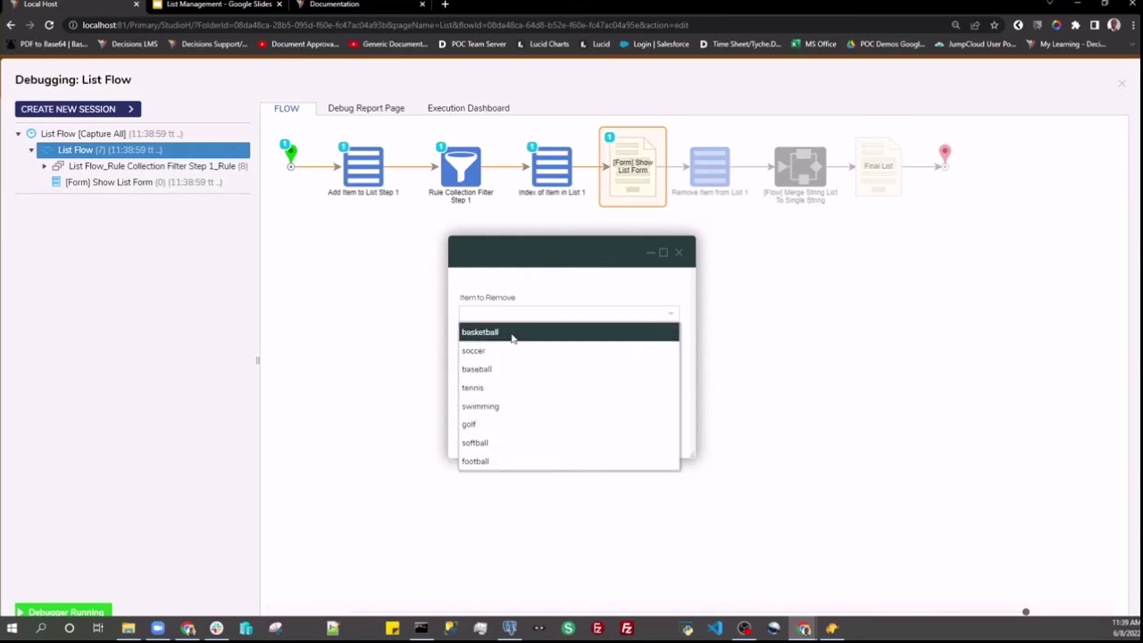
pyautogui.click(500, 424)
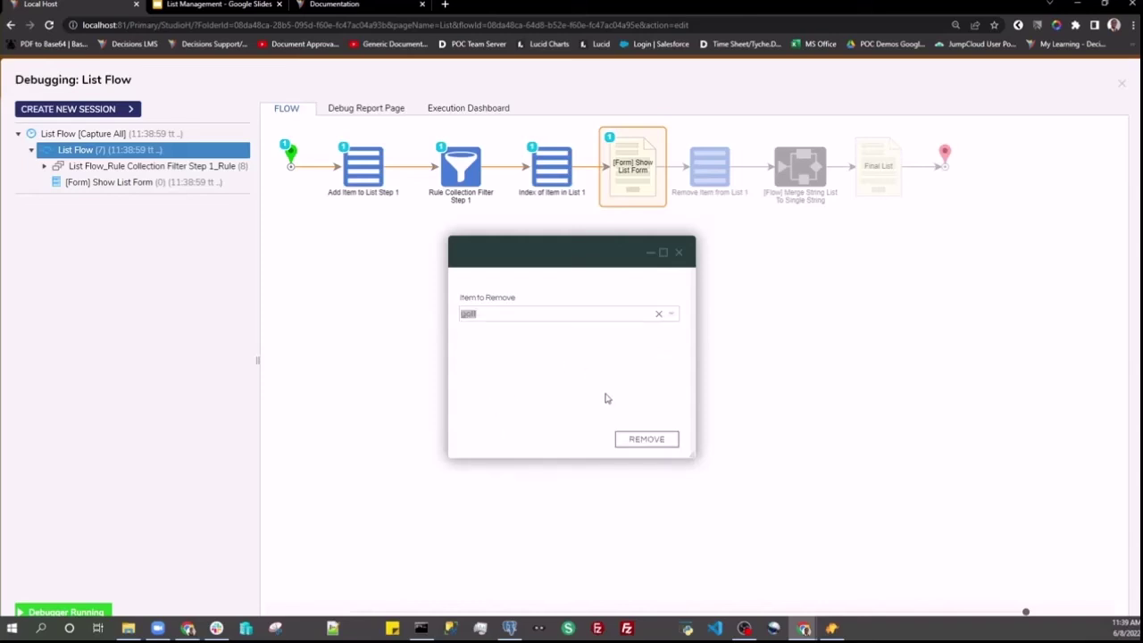
pyautogui.click(631, 440)
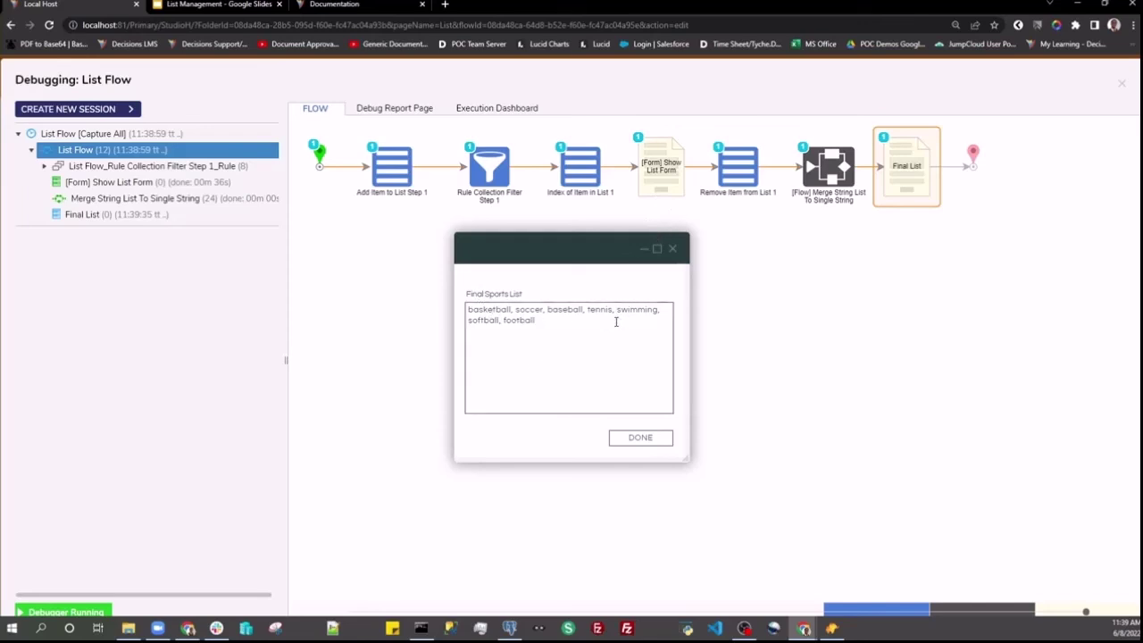
pyautogui.click(639, 438)
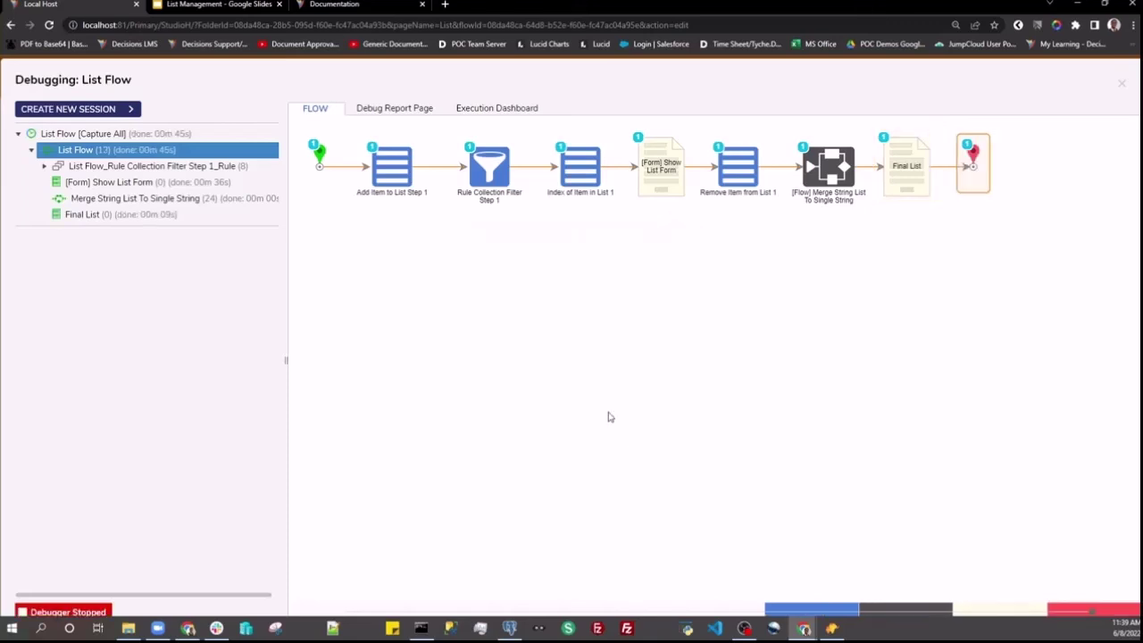
# Examine the input and output data of Add Item to List Step 1, comparing the original list with the new list
pyautogui.moveTo(476, 187)
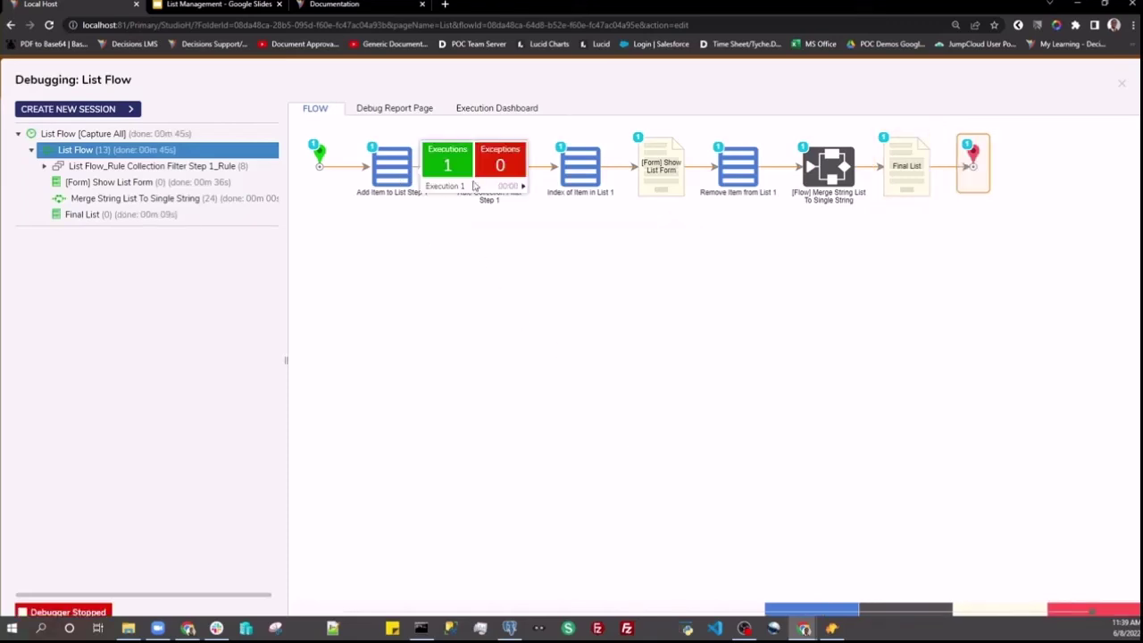
pyautogui.click(518, 187)
pyautogui.click(552, 193)
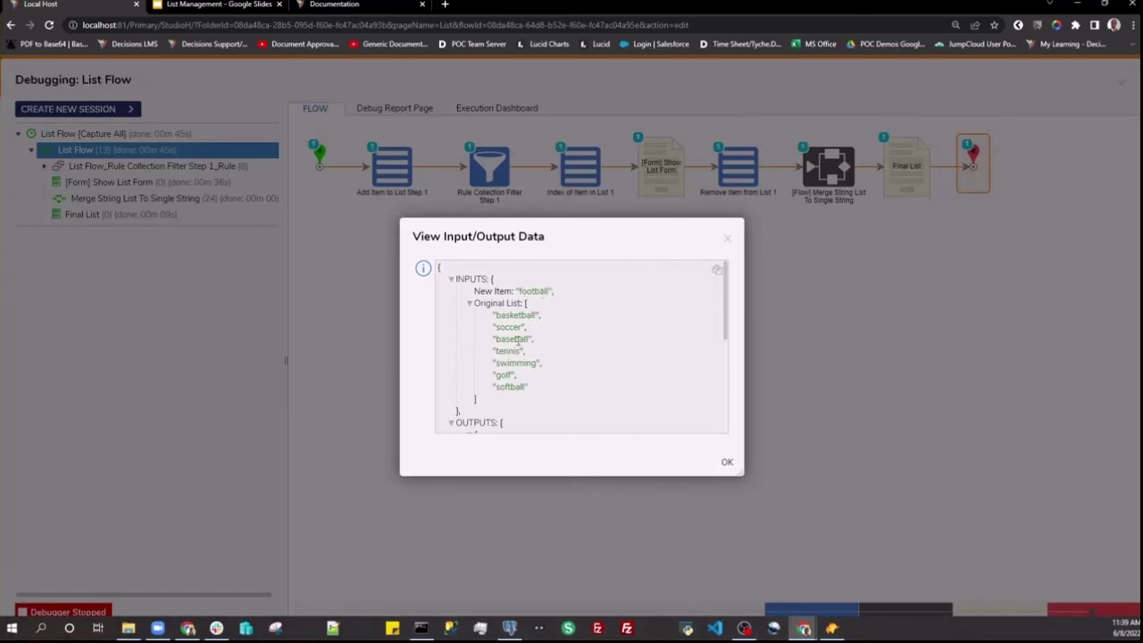
pyautogui.scroll(-3, 518, 325)
pyautogui.scroll(3, 522, 330)
pyautogui.scroll(-3, 526, 327)
pyautogui.scroll(-2, 531, 326)
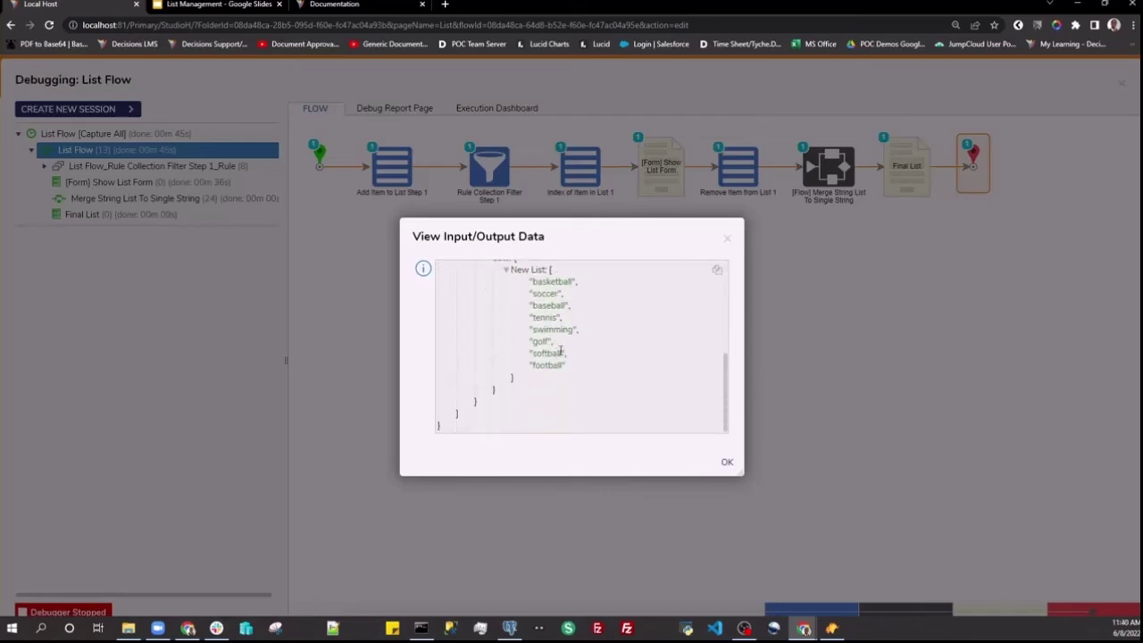
pyautogui.moveTo(563, 368); pyautogui.dragTo(533, 360)
pyautogui.click(727, 462)
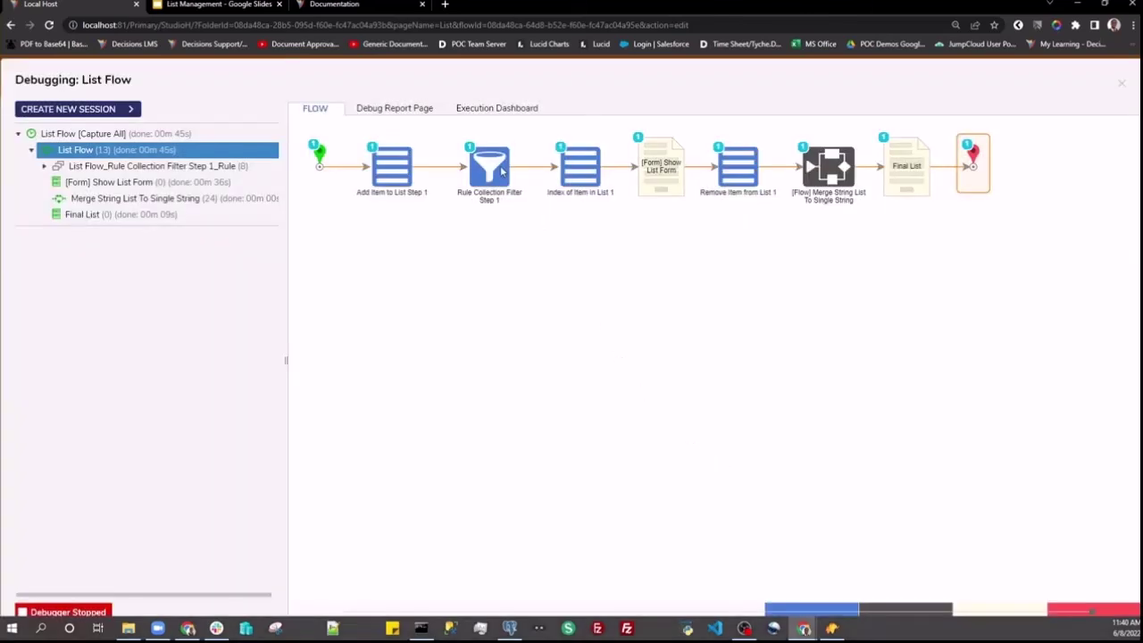
# Examine the input collection and filtered output of Rule Collection Filter Step 1 in its execution data
pyautogui.moveTo(502, 172)
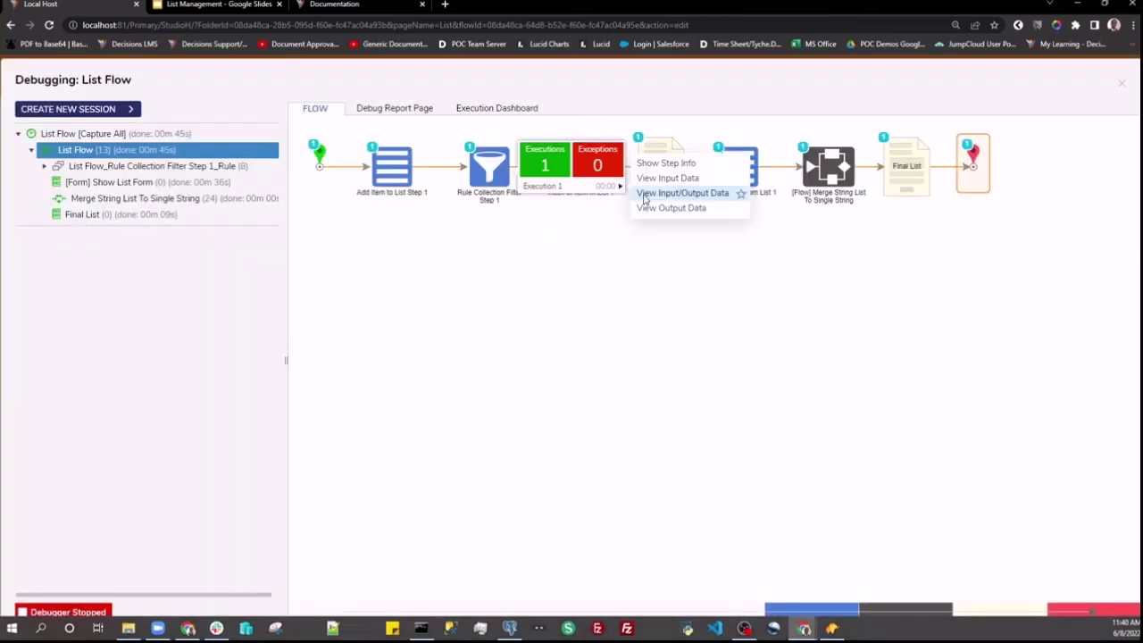
pyautogui.click(644, 200)
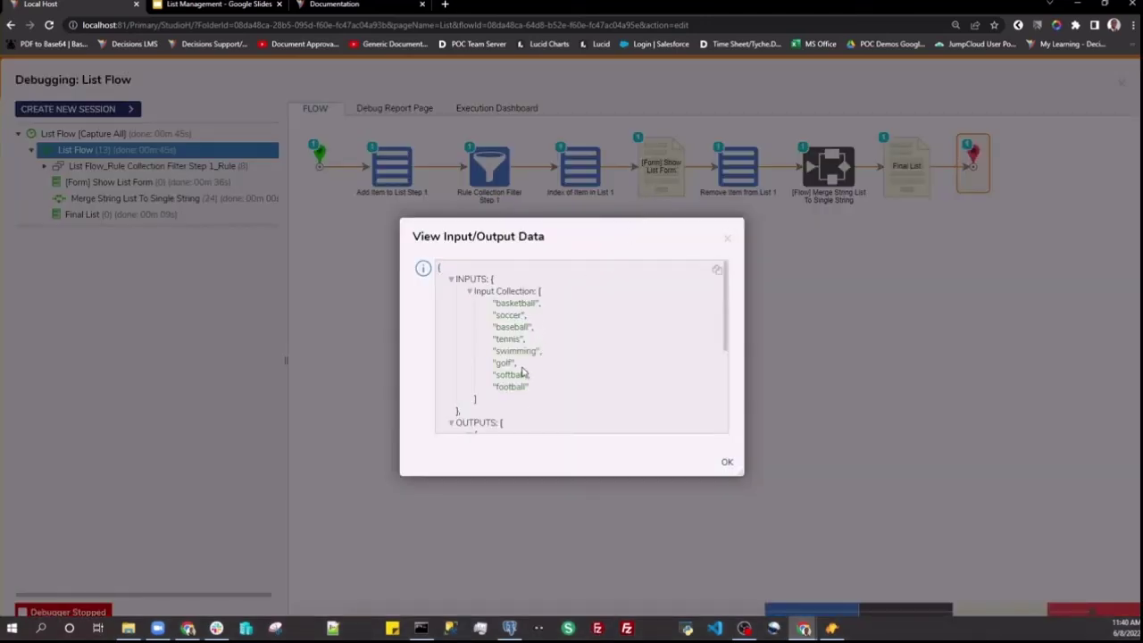
pyautogui.scroll(-3, 523, 355)
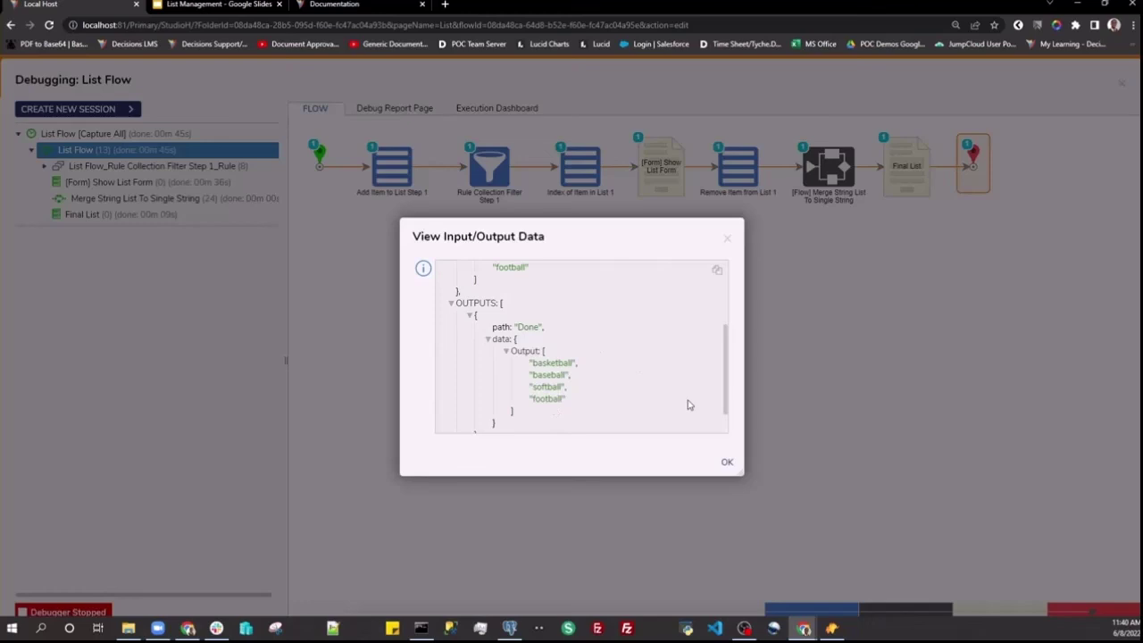
pyautogui.click(725, 460)
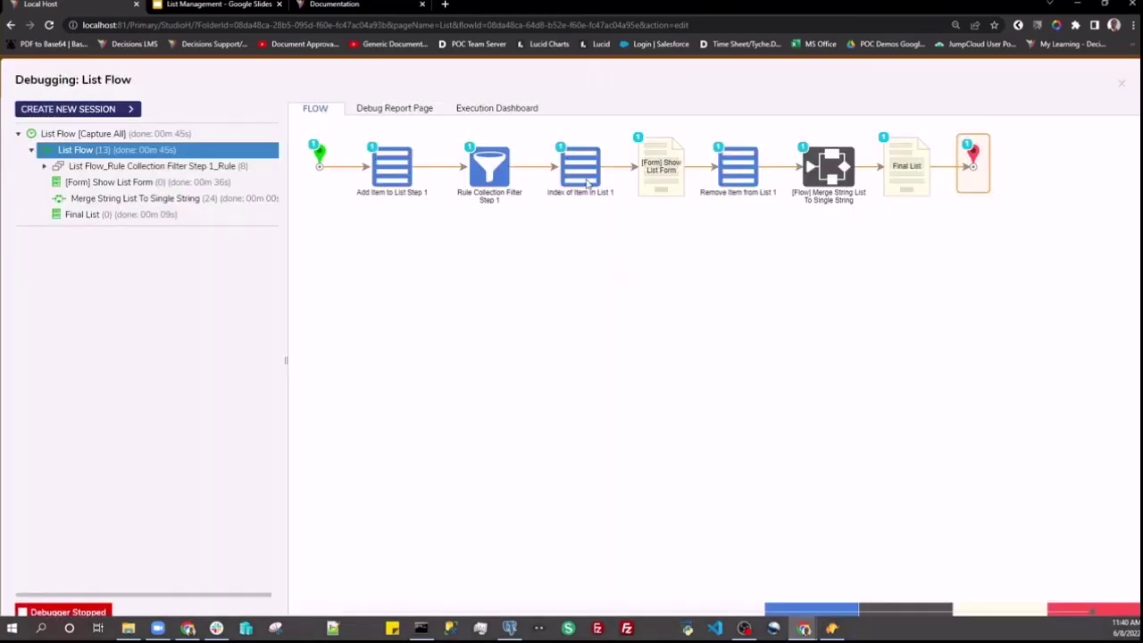
# Examine the execution data of Index of Item in List 1, checking the item to find and the returned item index
pyautogui.moveTo(589, 184)
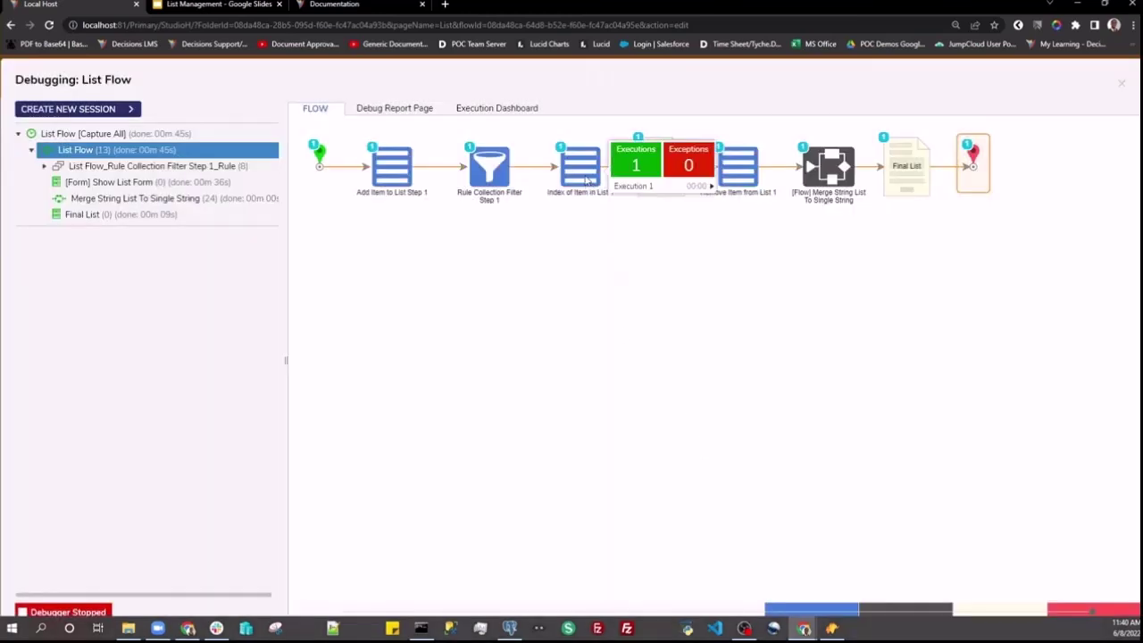
pyautogui.click(711, 186)
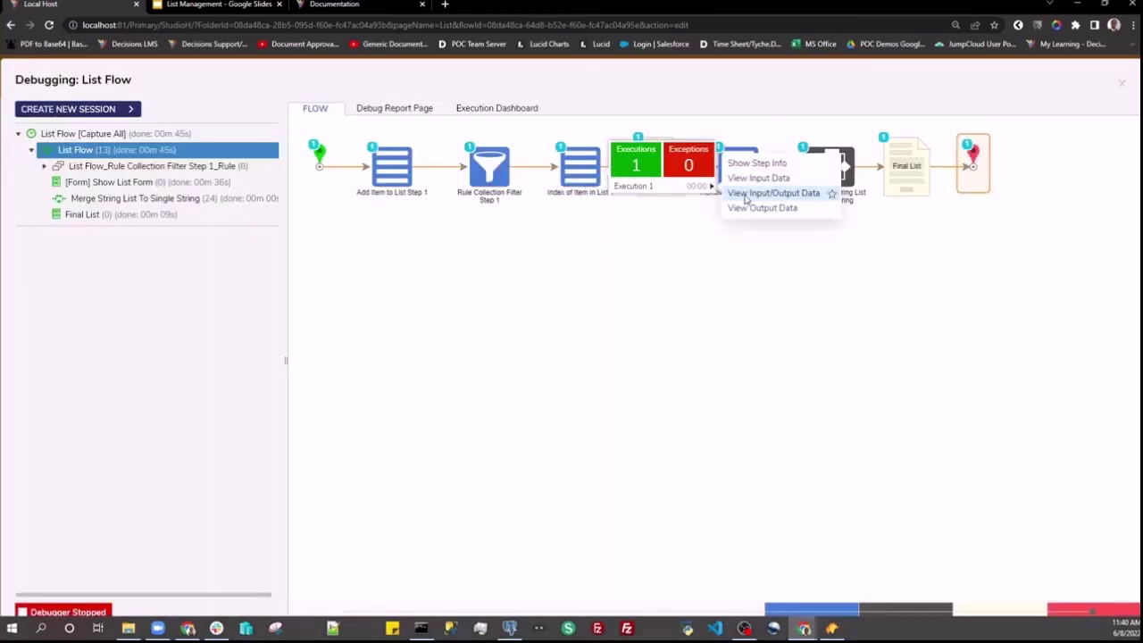
pyautogui.click(746, 195)
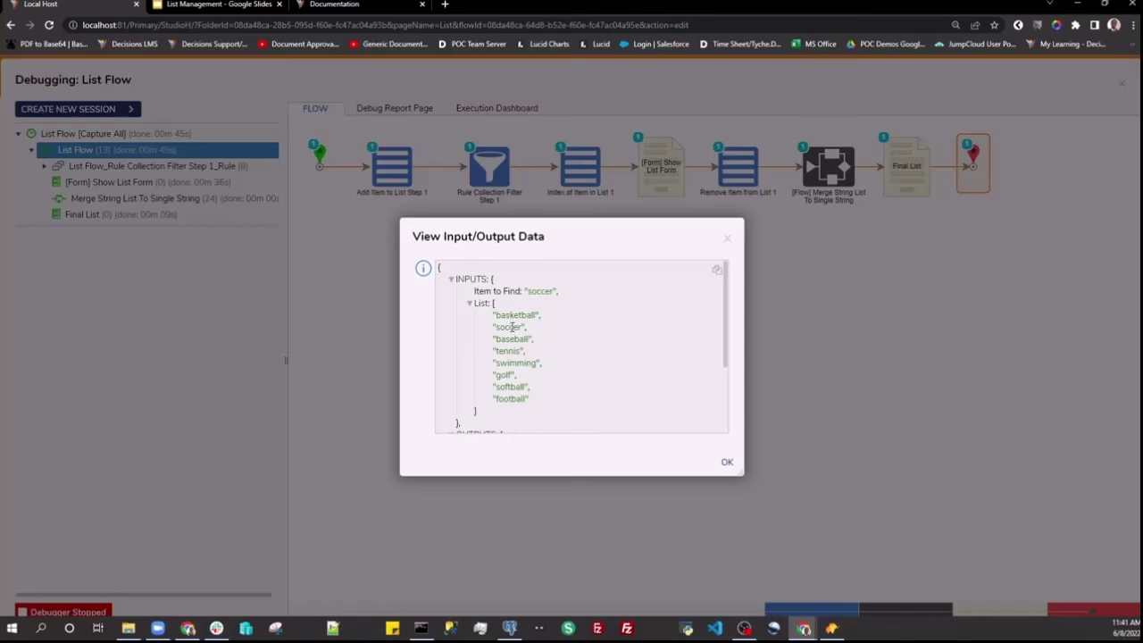
pyautogui.scroll(-3, 529, 382)
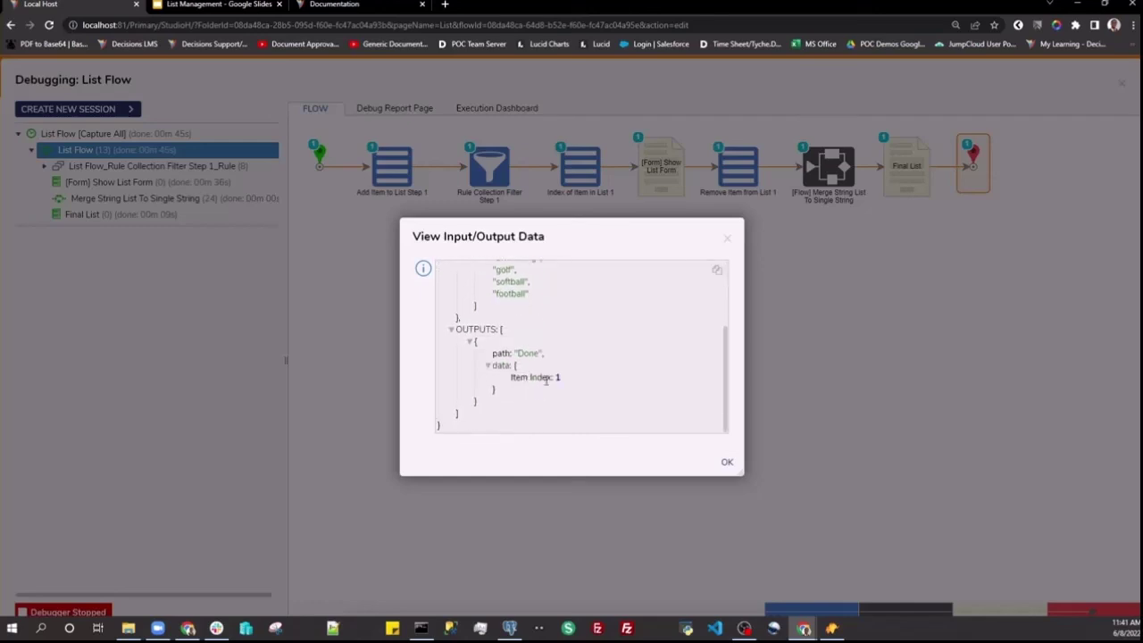
pyautogui.click(728, 463)
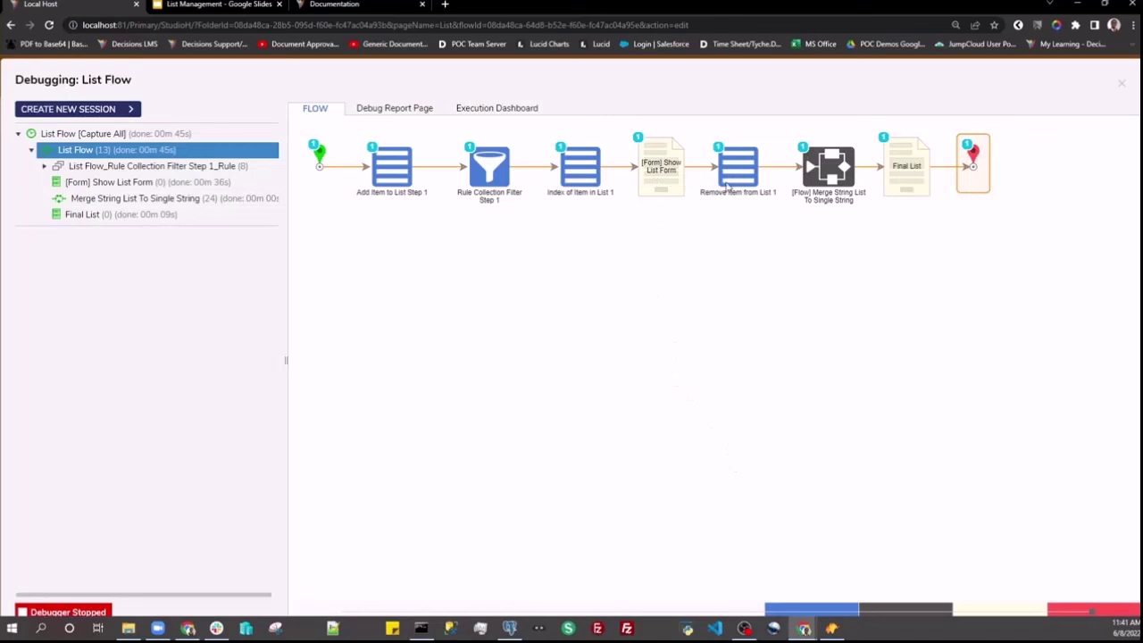
# Examine the Show List Form step's input and output data, checking which item was selected from the current list
pyautogui.moveTo(752, 194)
pyautogui.click(795, 187)
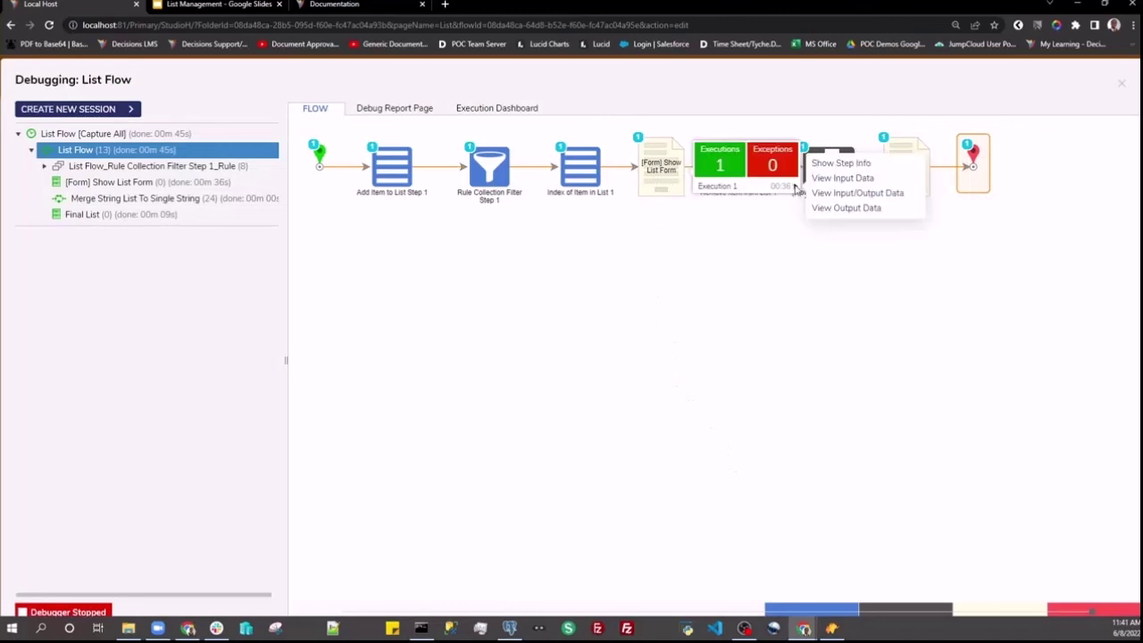
pyautogui.click(830, 198)
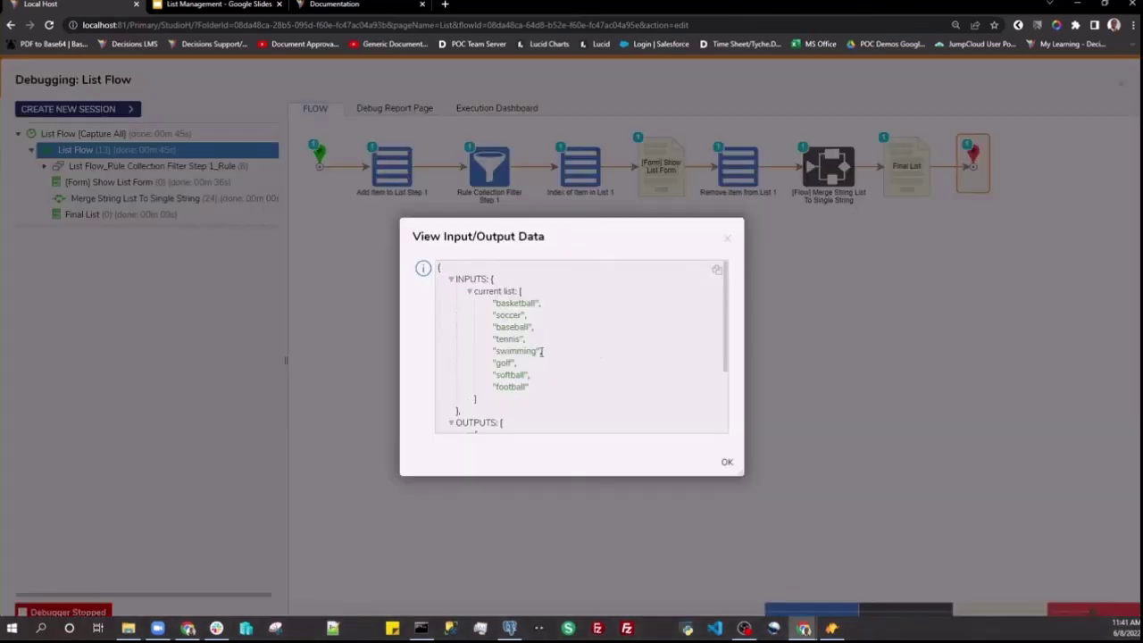
pyautogui.scroll(-1, 540, 346)
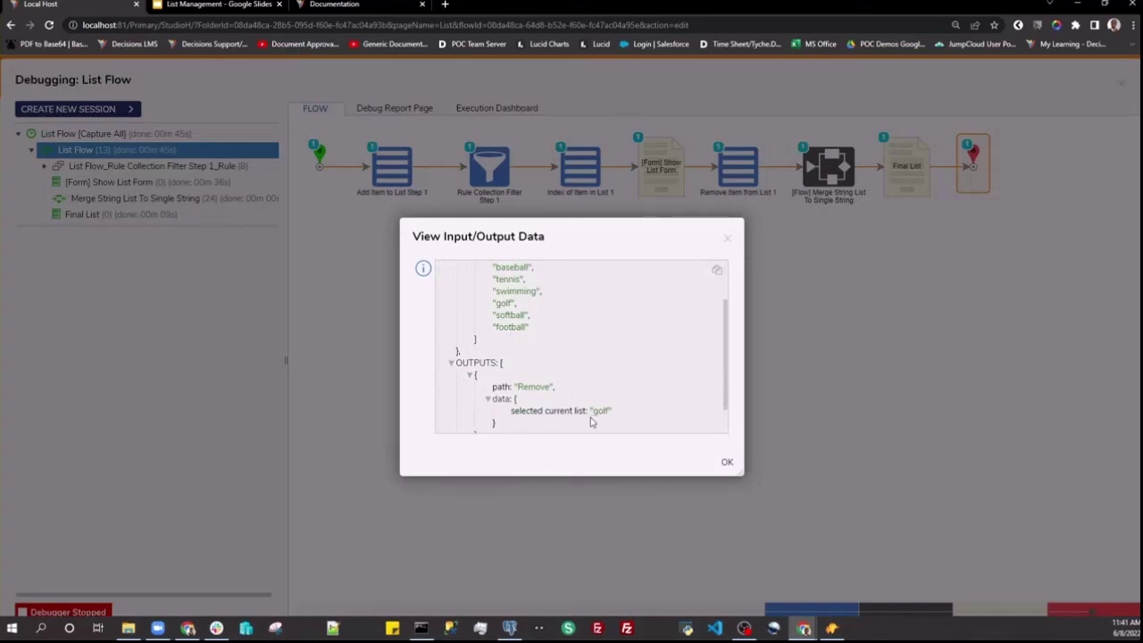
pyautogui.moveTo(594, 412); pyautogui.dragTo(608, 411)
pyautogui.click(727, 464)
# Examine the execution data of Remove Item from List 1, comparing its input list with the new list after removal
pyautogui.moveTo(734, 182)
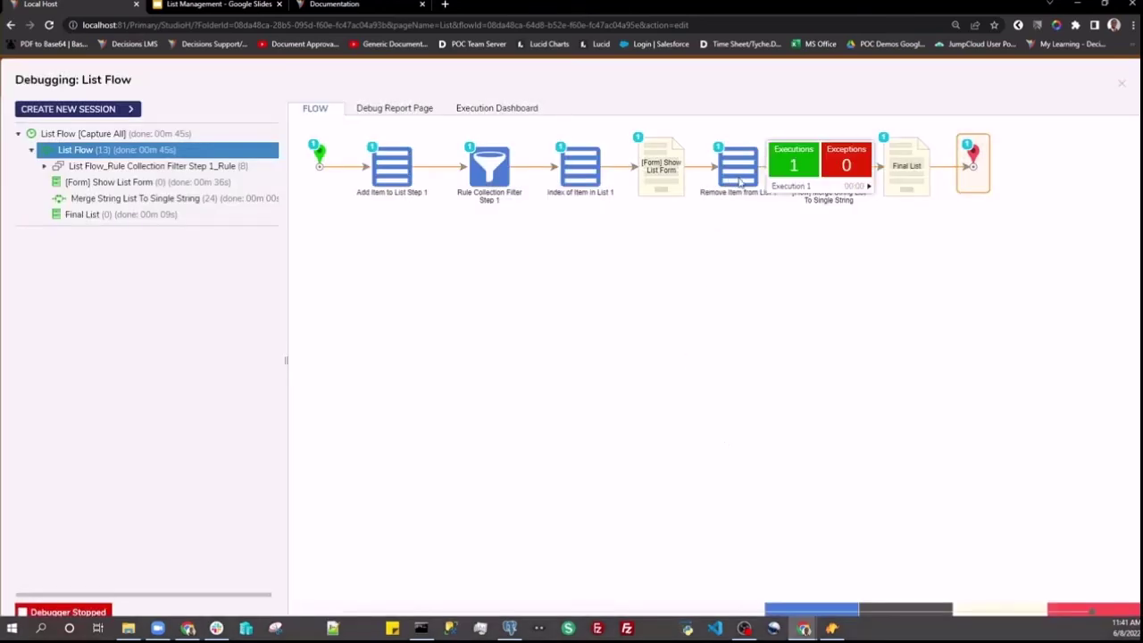
pyautogui.click(867, 186)
pyautogui.click(961, 192)
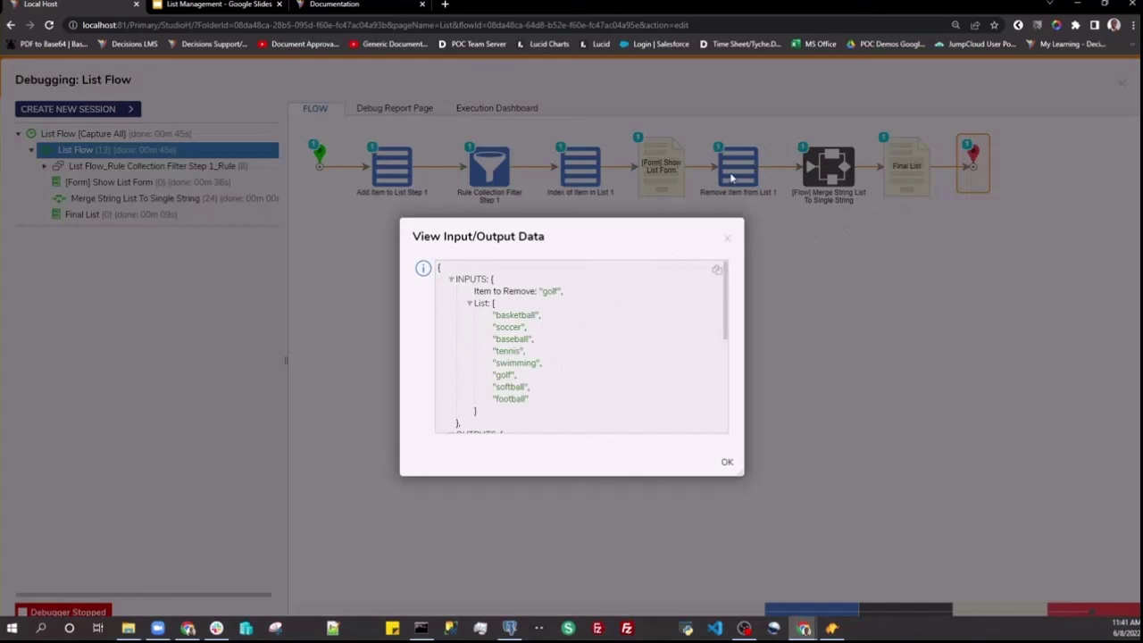
pyautogui.moveTo(497, 317); pyautogui.dragTo(534, 396)
pyautogui.click(533, 398)
pyautogui.scroll(-2, 531, 402)
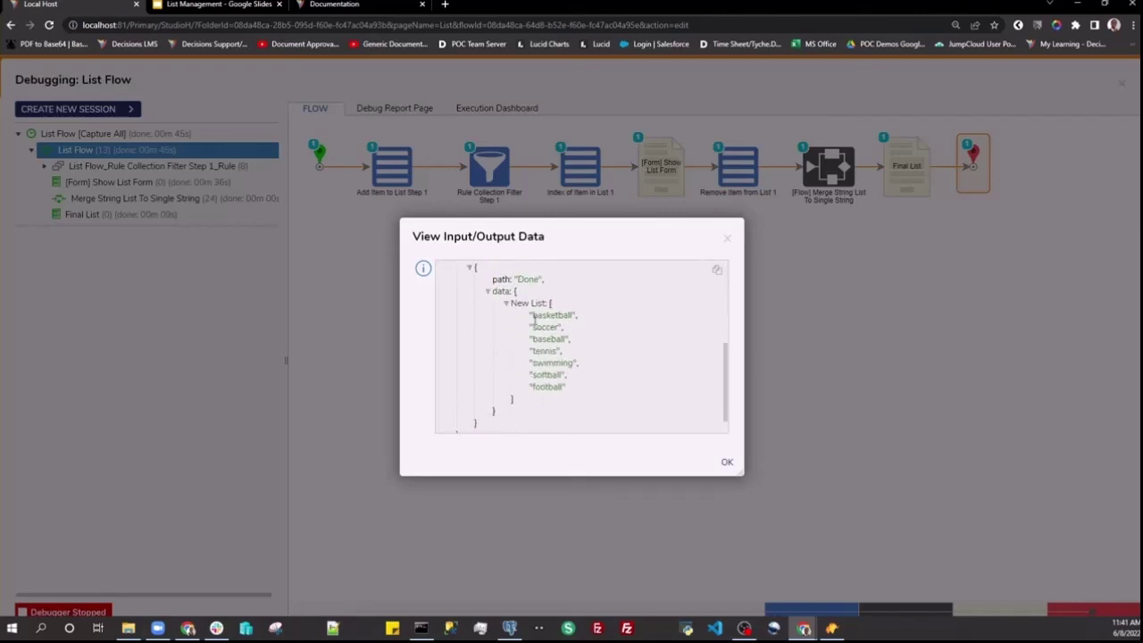
pyautogui.moveTo(532, 321); pyautogui.dragTo(576, 380)
pyautogui.click(587, 382)
pyautogui.click(724, 461)
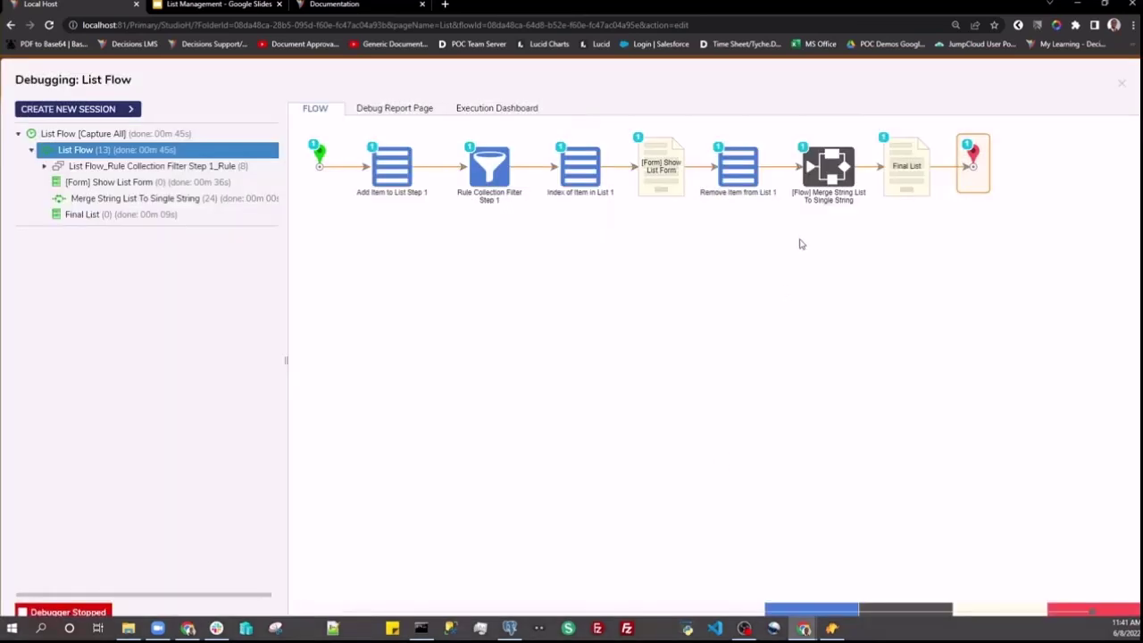
# Examine the Merge String List To Single String step's input and output data, enlarging the data window to read the full merged string
pyautogui.click(833, 176)
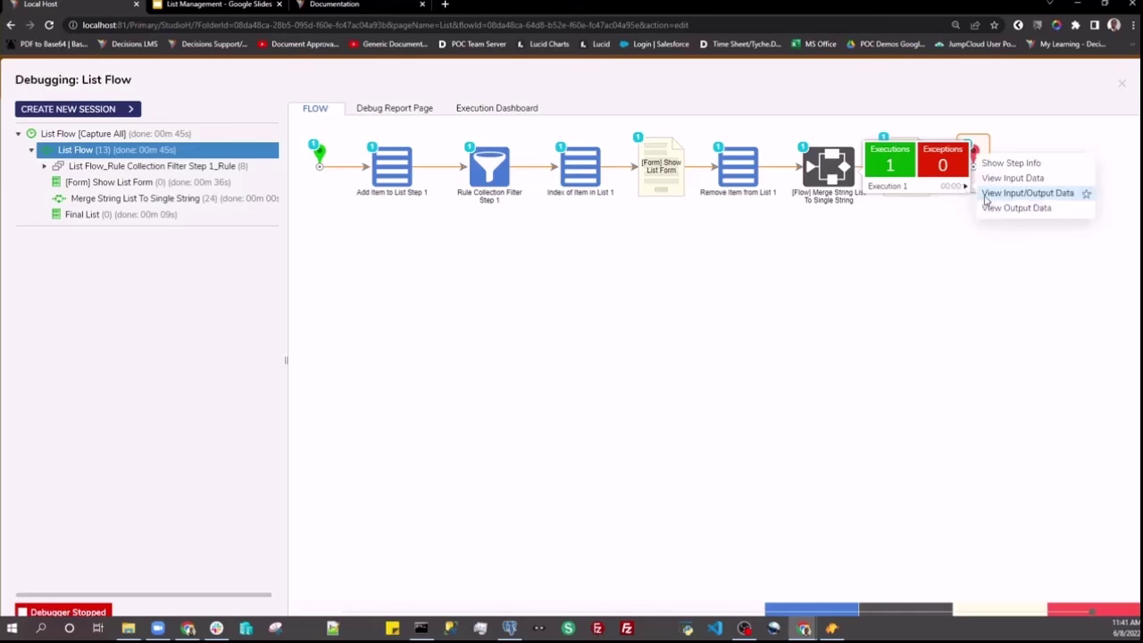
pyautogui.click(986, 193)
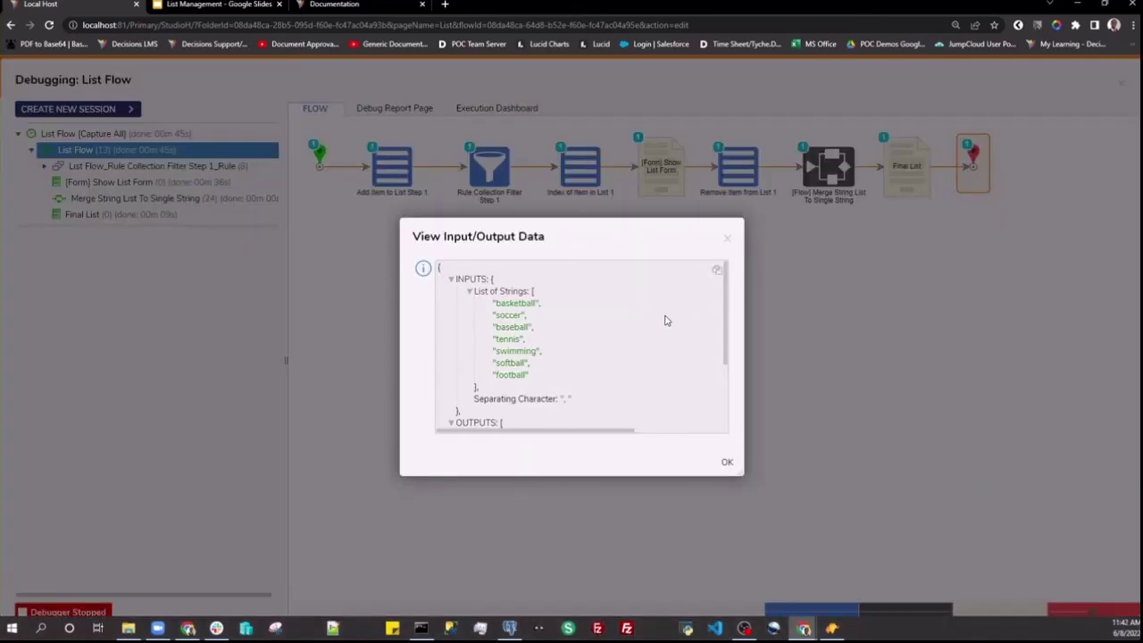
pyautogui.scroll(-1, 654, 316)
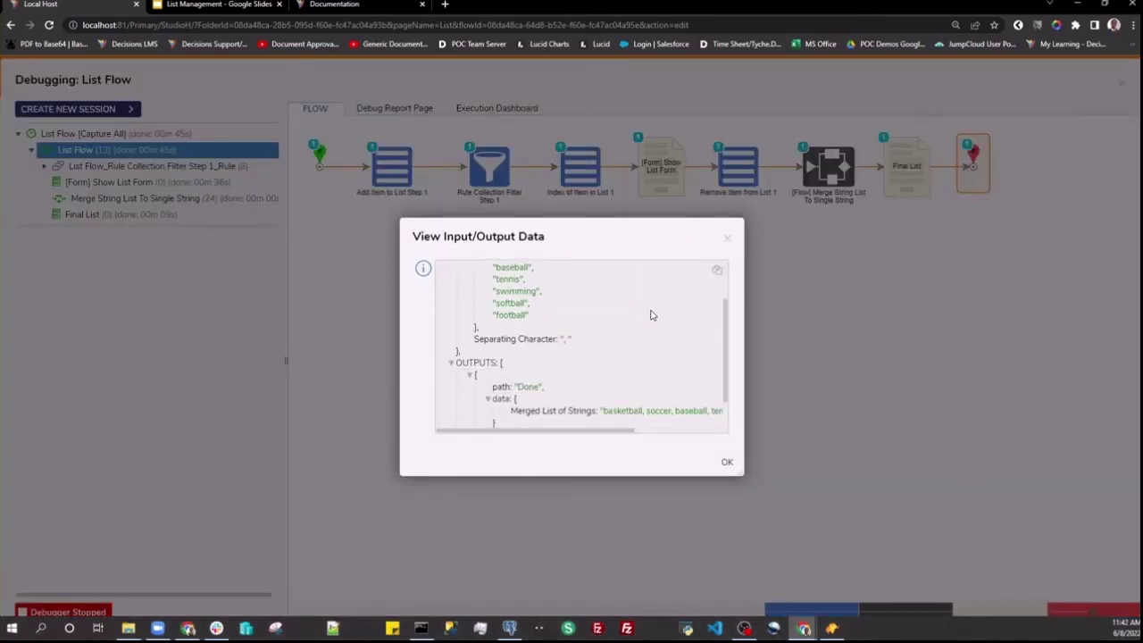
pyautogui.scroll(-1, 631, 336)
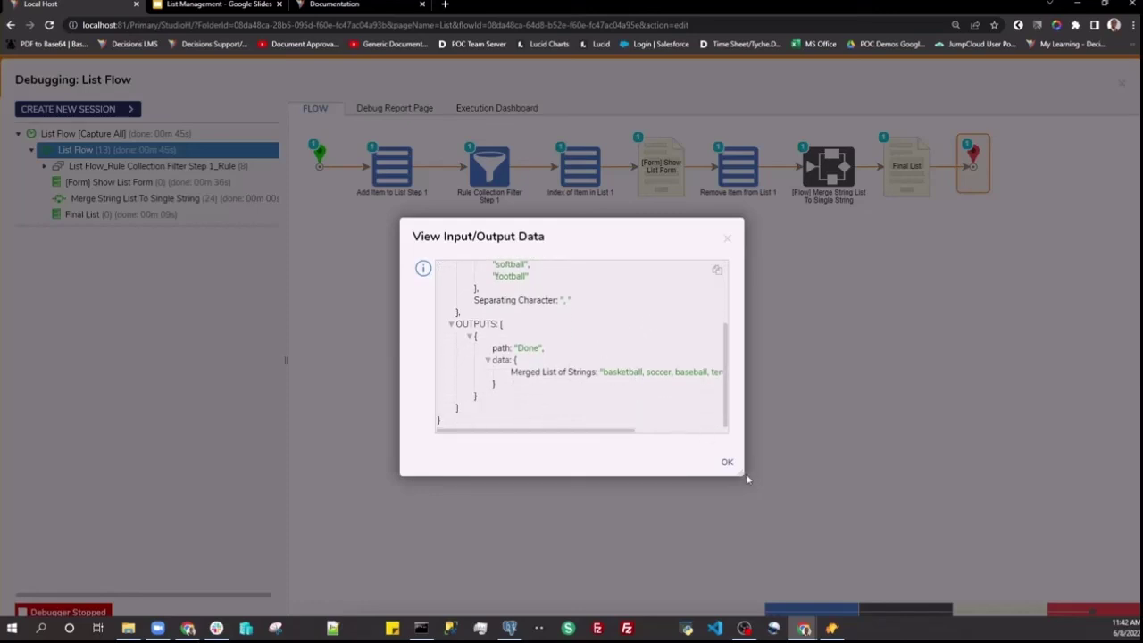
pyautogui.moveTo(739, 480); pyautogui.dragTo(971, 562)
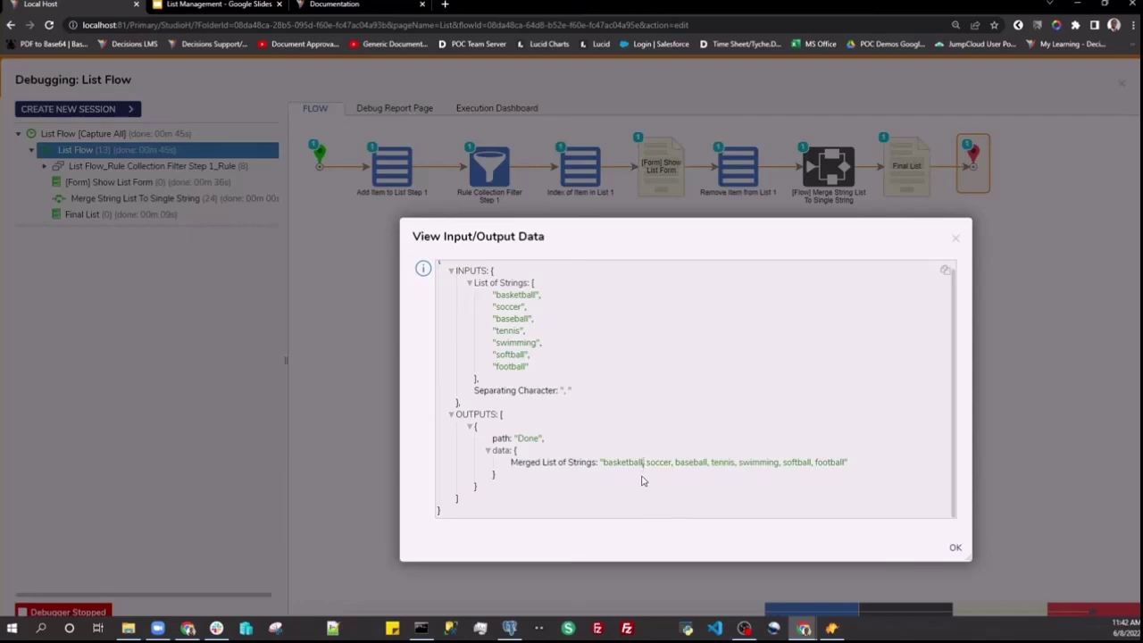
pyautogui.click(957, 548)
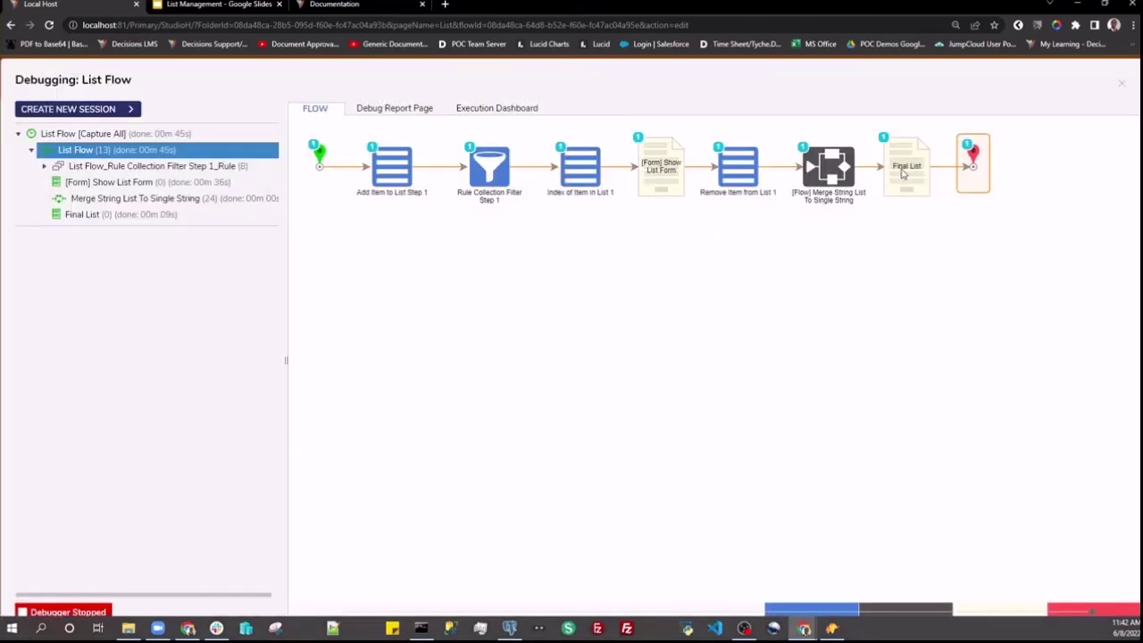
# Examine the Final List form step's input and output data in an enlarged data window
pyautogui.moveTo(971, 165)
pyautogui.click(1037, 187)
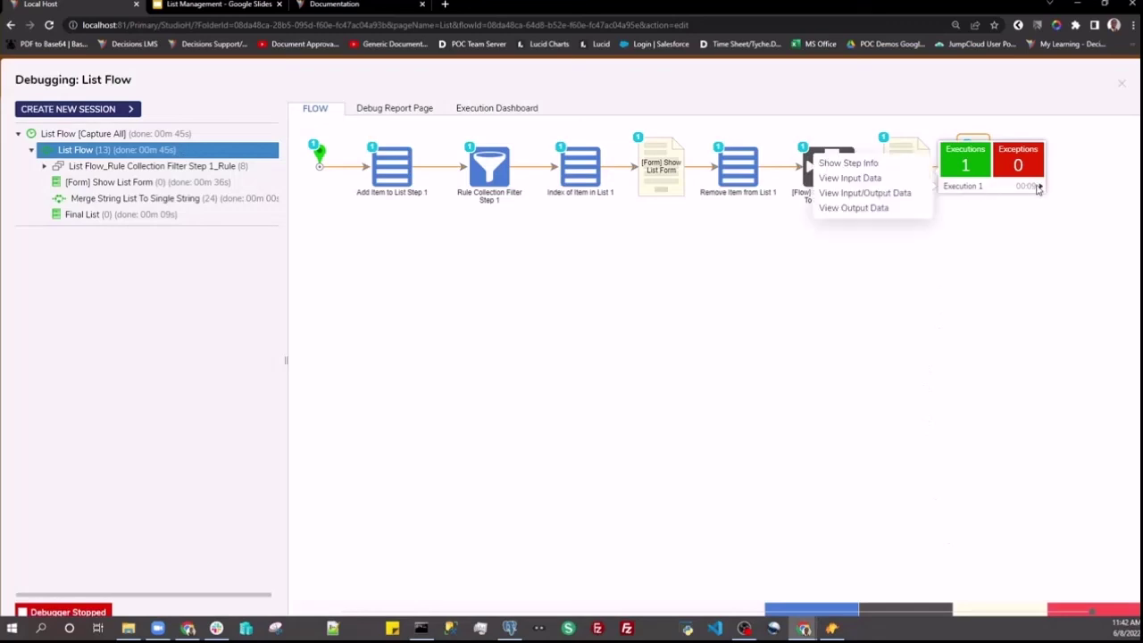
pyautogui.click(864, 193)
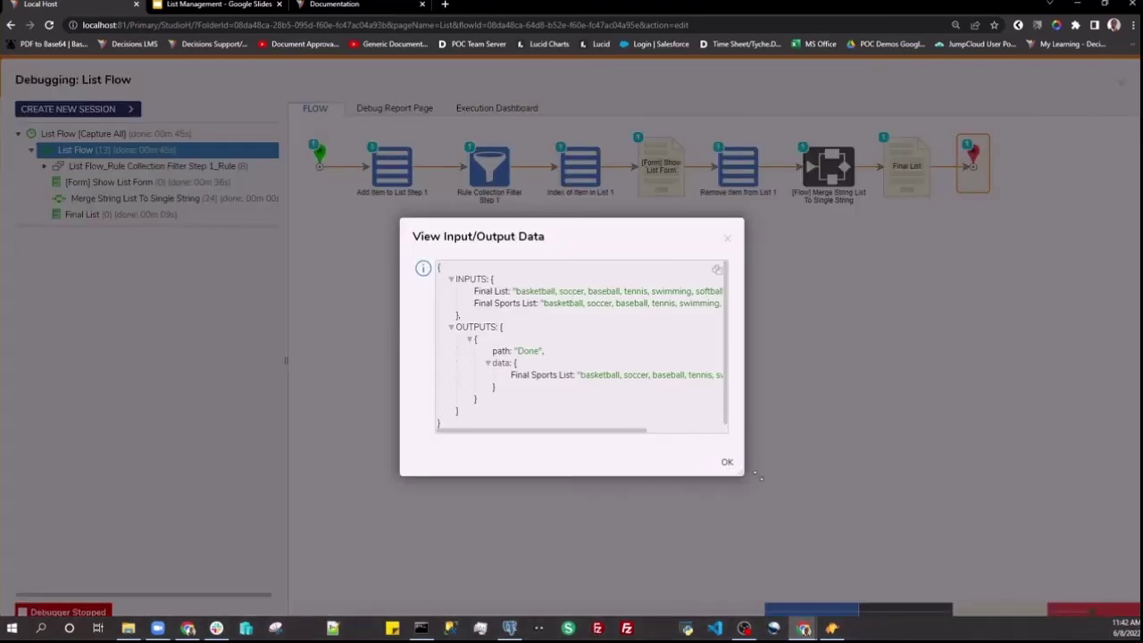
pyautogui.moveTo(743, 475); pyautogui.dragTo(931, 545)
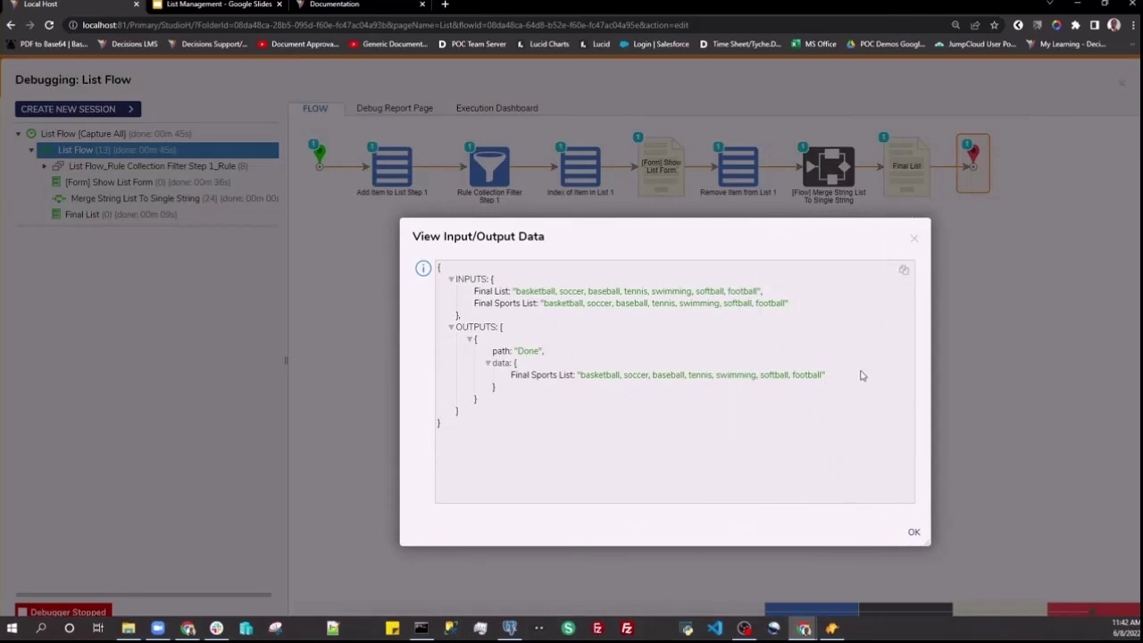